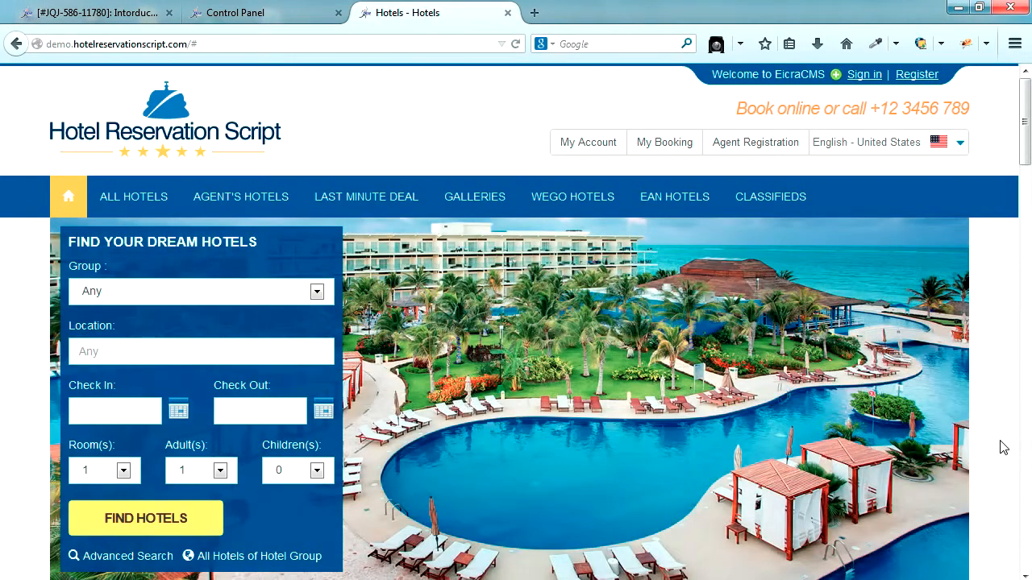
- Look over the hotel site's home page and open the details of Oasis Beach Tower under Popular Hotels
{"action": "scroll", "coordinate": [1003, 448], "scroll_direction": "down", "scroll_amount": 3}
{"action": "scroll", "coordinate": [1002, 448], "scroll_direction": "down", "scroll_amount": 20}
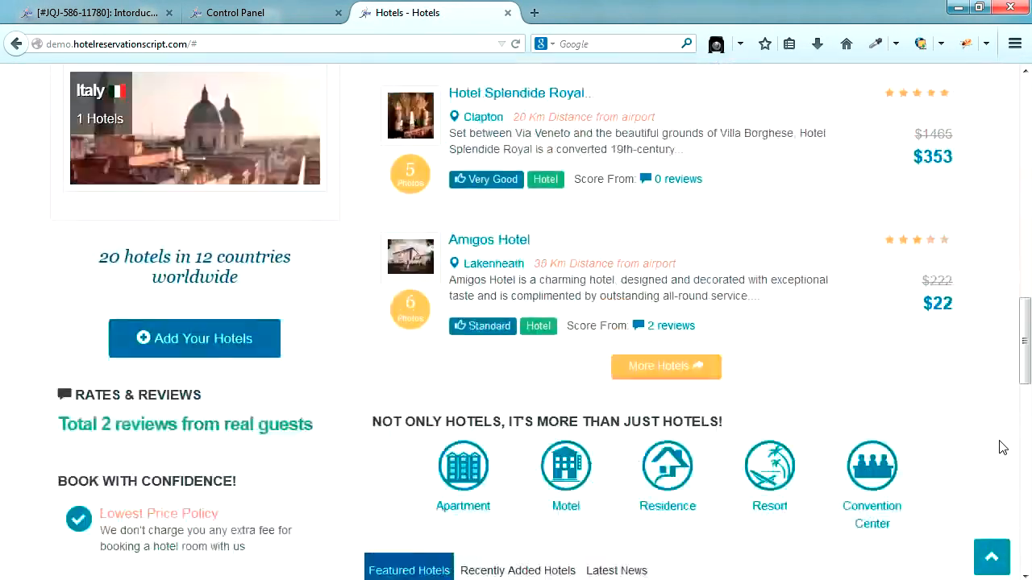
{"action": "scroll", "coordinate": [1002, 448], "scroll_direction": "down", "scroll_amount": 5}
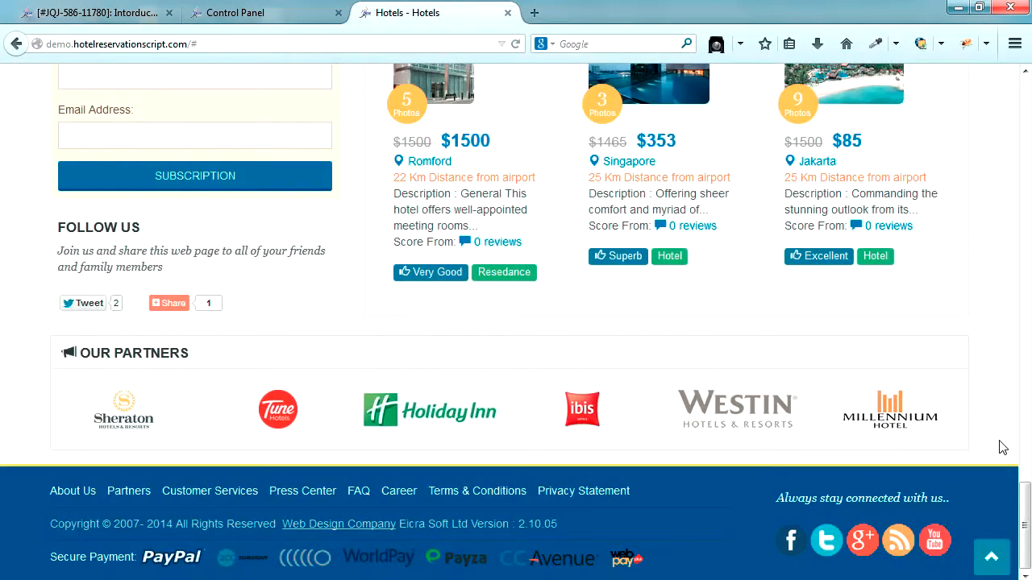
{"action": "scroll", "coordinate": [1002, 448], "scroll_direction": "up", "scroll_amount": 20}
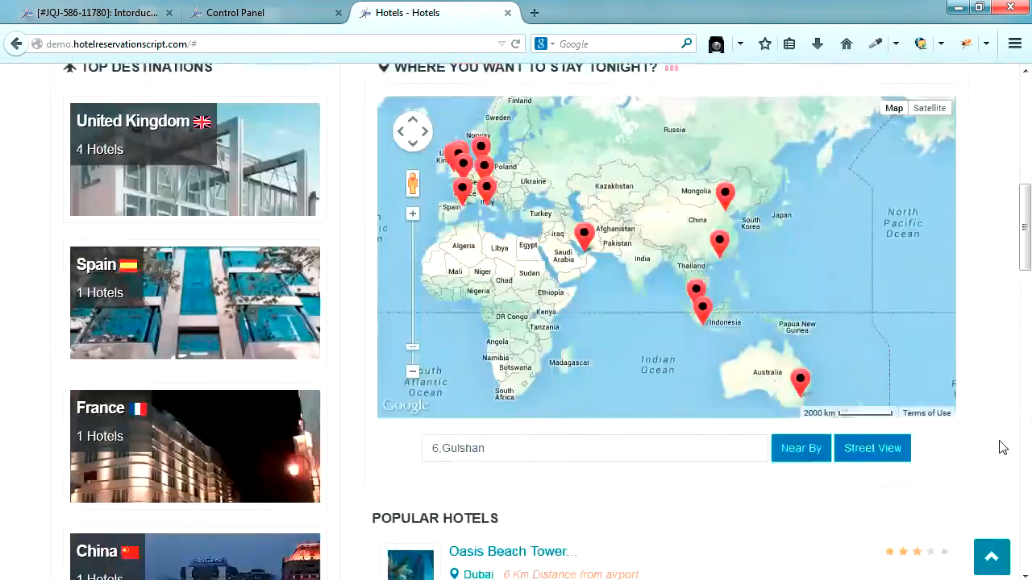
{"action": "scroll", "coordinate": [1003, 449], "scroll_direction": "down", "scroll_amount": 4}
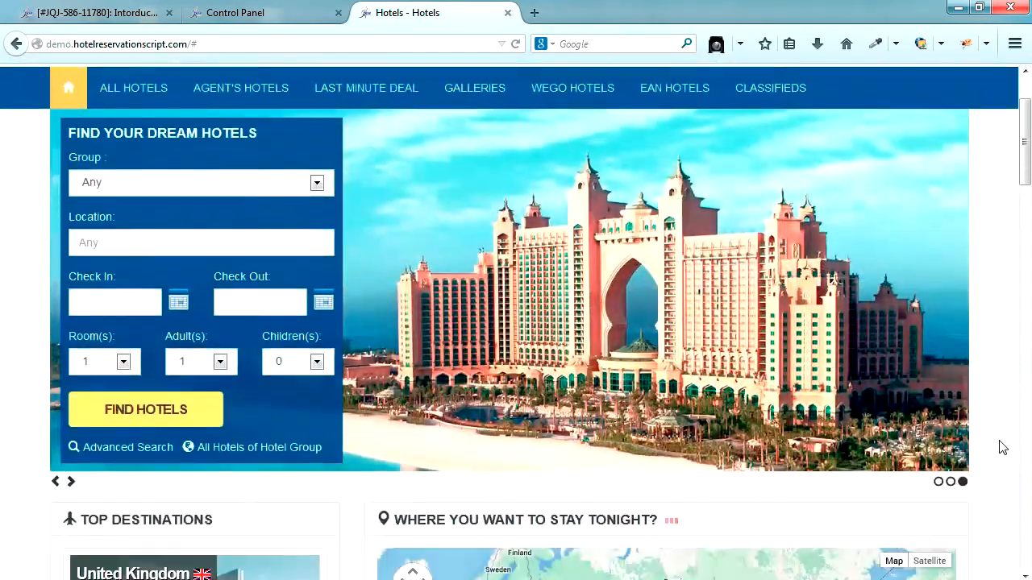
{"action": "scroll", "coordinate": [1002, 448], "scroll_direction": "down", "scroll_amount": 6}
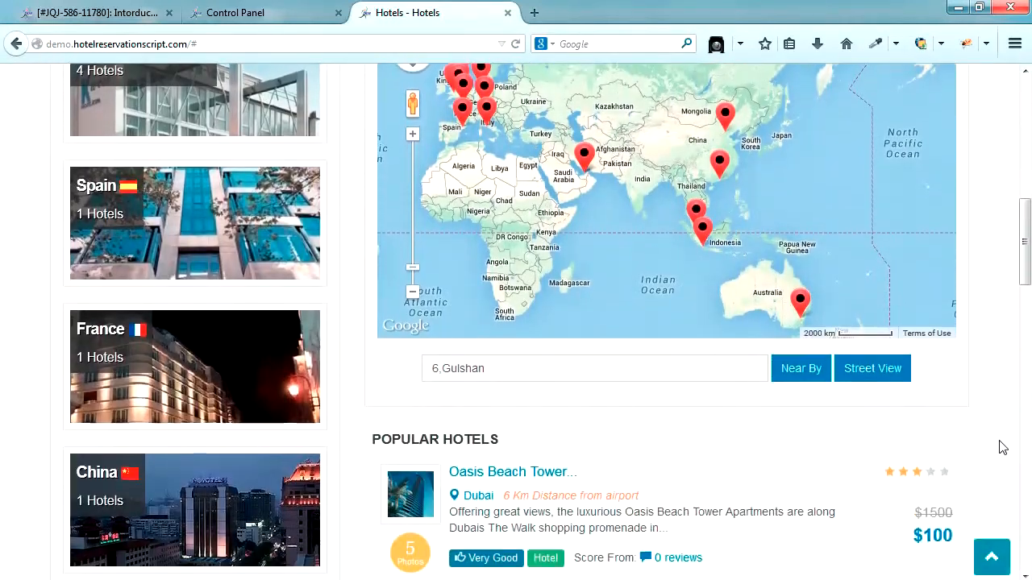
{"action": "scroll", "coordinate": [1003, 448], "scroll_direction": "down", "scroll_amount": 2}
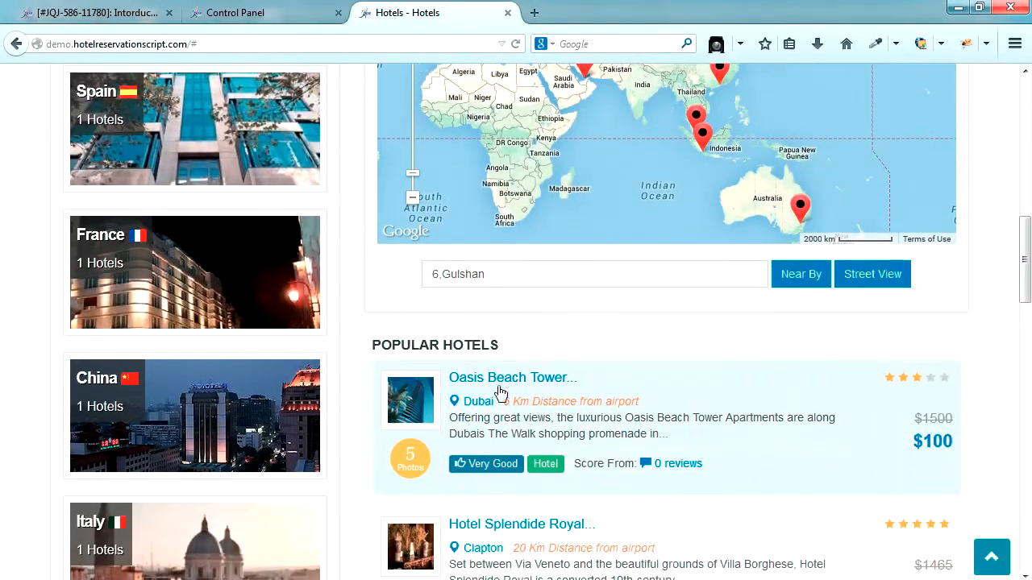
{"action": "left_click", "coordinate": [501, 379]}
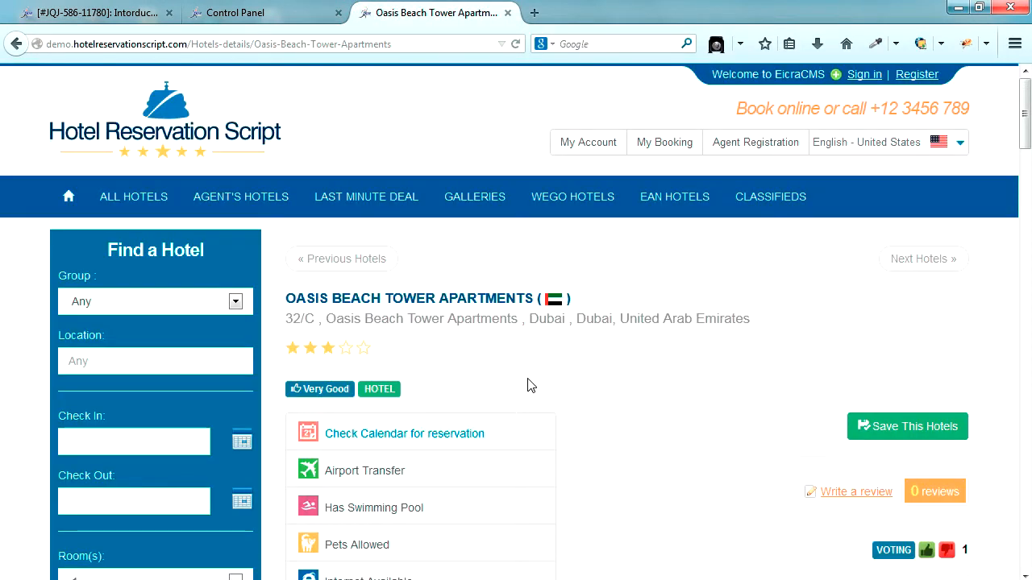
- View the hotel's reservation calendar section and check which rooms are offered under the Accessible Rooms type
{"action": "left_click", "coordinate": [456, 443]}
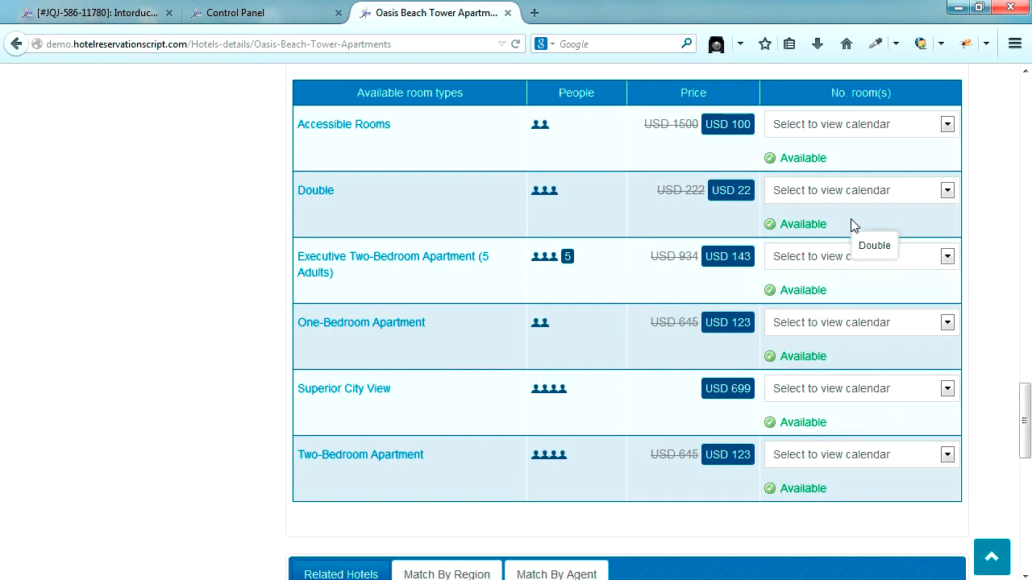
{"action": "left_click", "coordinate": [947, 125]}
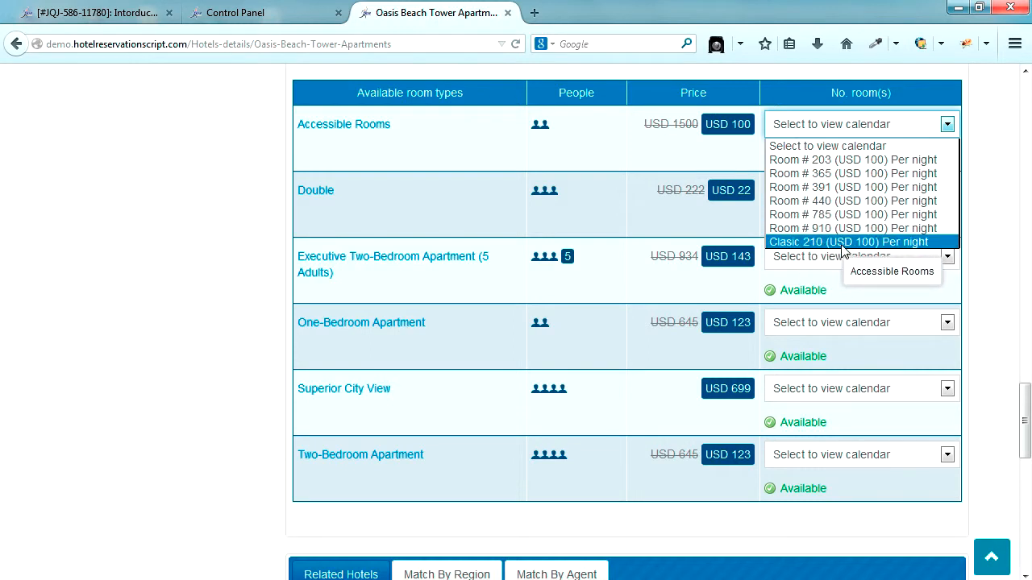
{"action": "left_click", "coordinate": [463, 151]}
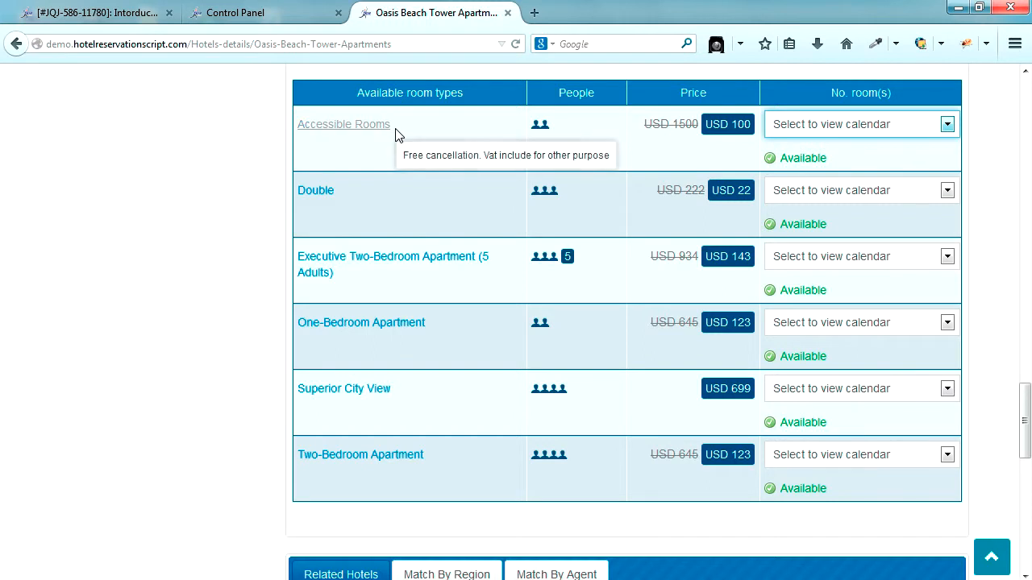
{"action": "left_click_drag", "start_coordinate": [410, 135], "coordinate": [299, 132]}
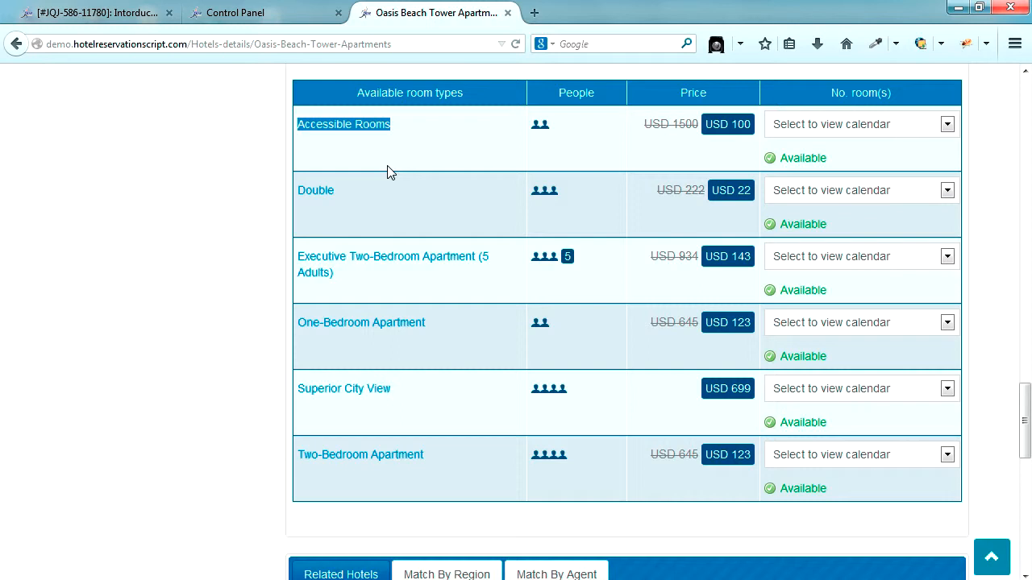
- Switch to the Control Panel, log in with the prefilled credentials and open the form for adding a new room
{"action": "left_click", "coordinate": [272, 18]}
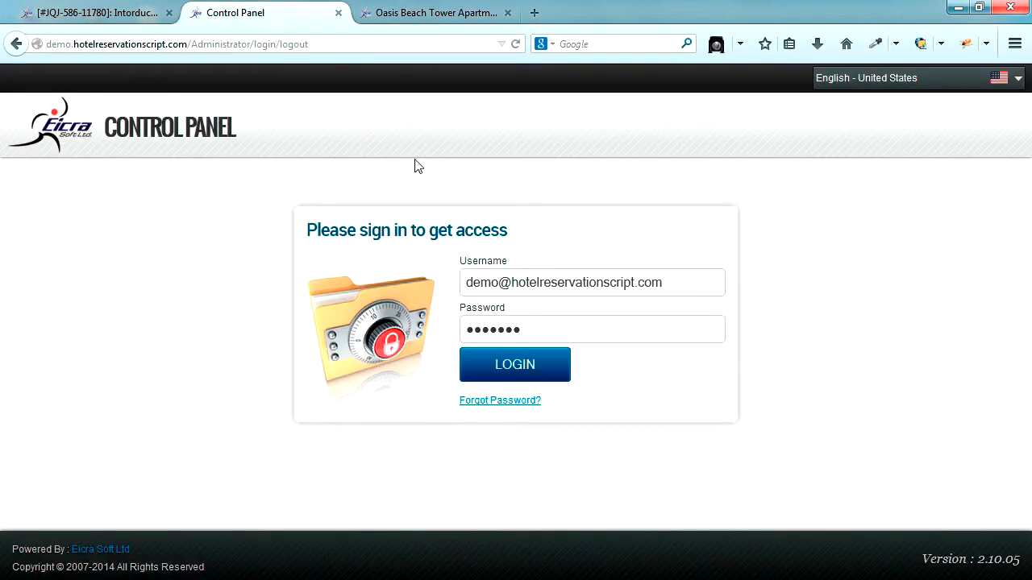
{"action": "left_click", "coordinate": [521, 369]}
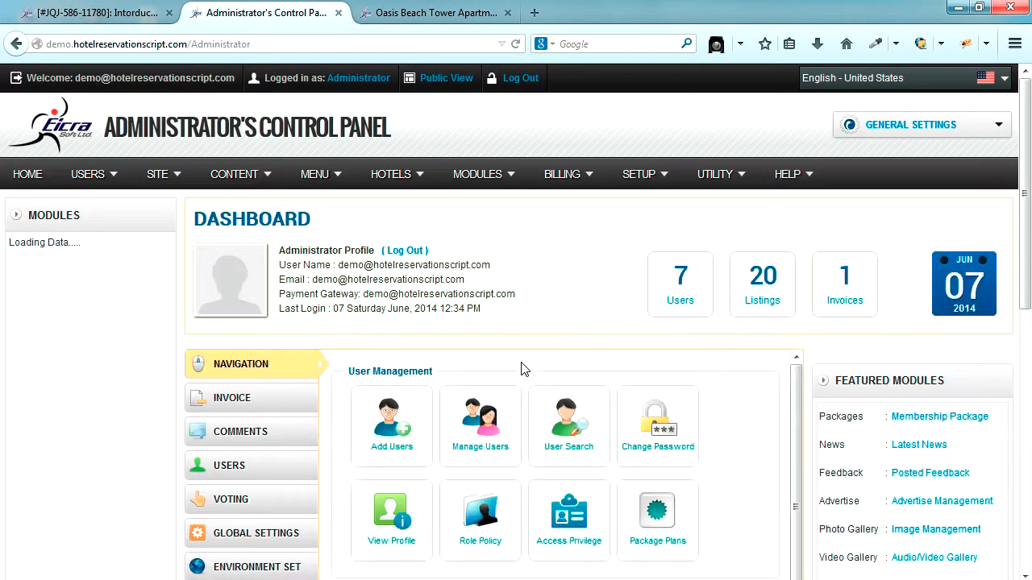
{"action": "mouse_move", "coordinate": [496, 177]}
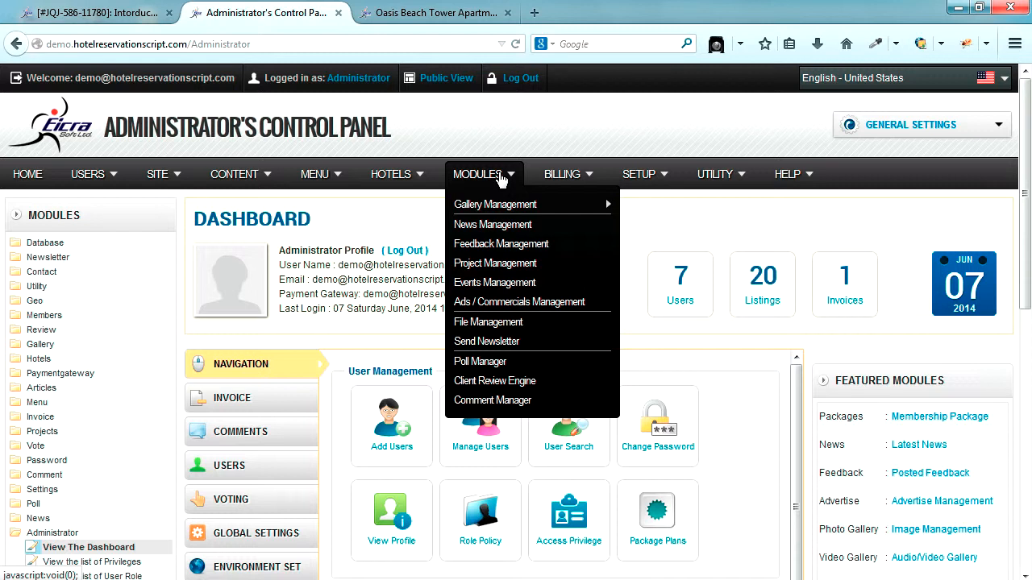
{"action": "mouse_move", "coordinate": [403, 182]}
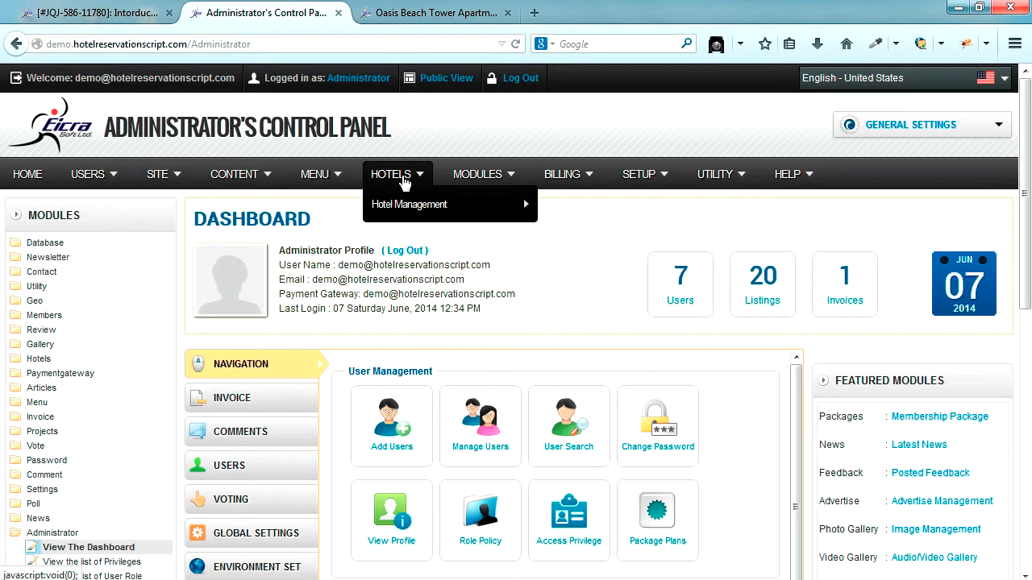
{"action": "mouse_move", "coordinate": [406, 203]}
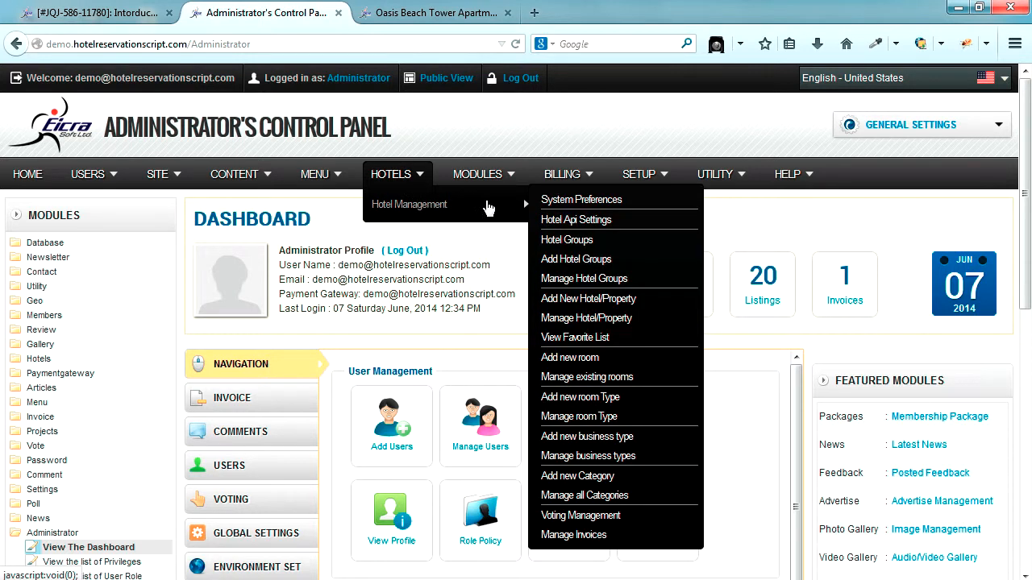
{"action": "left_click", "coordinate": [592, 367]}
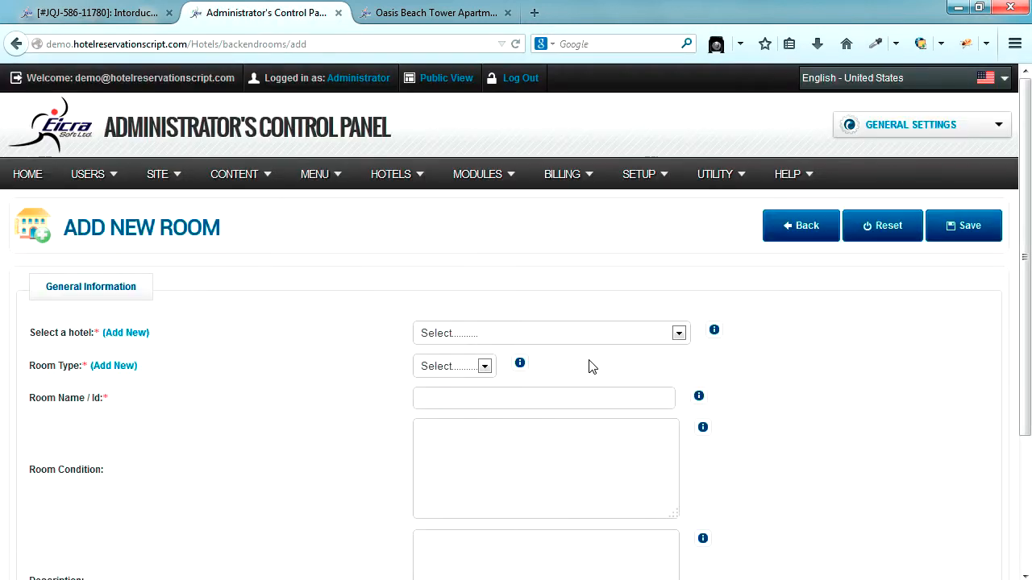
- Assign the new room to the hotel Oasis Beach Tower Apartments
{"action": "left_click", "coordinate": [564, 337]}
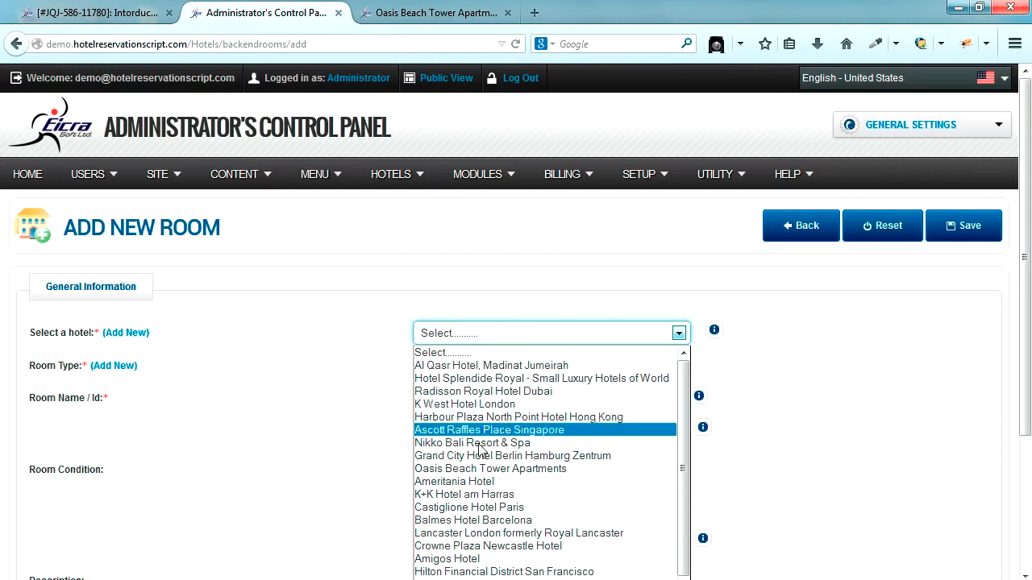
{"action": "scroll", "coordinate": [513, 407], "scroll_direction": "down", "scroll_amount": 1}
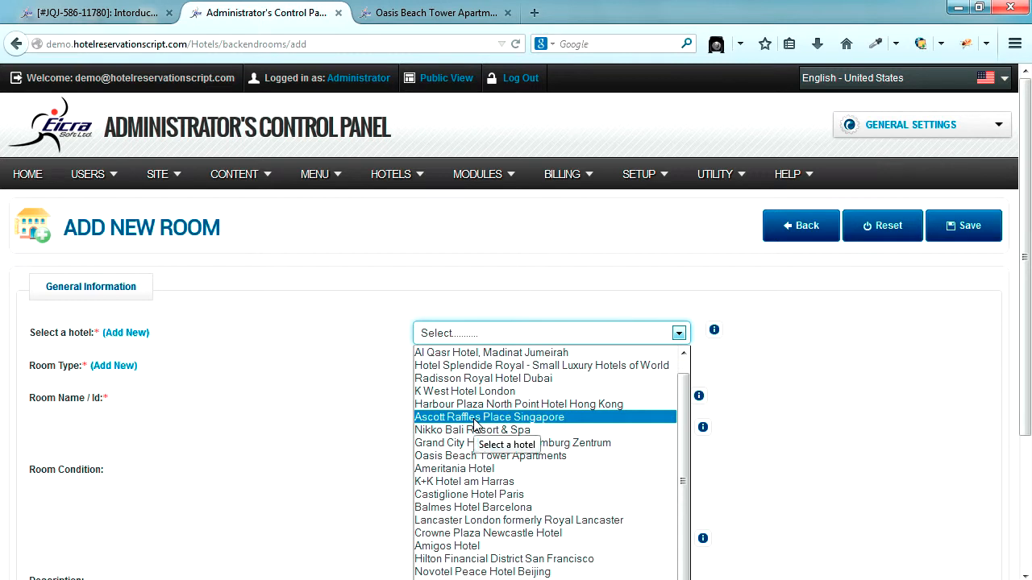
{"action": "left_click", "coordinate": [505, 456]}
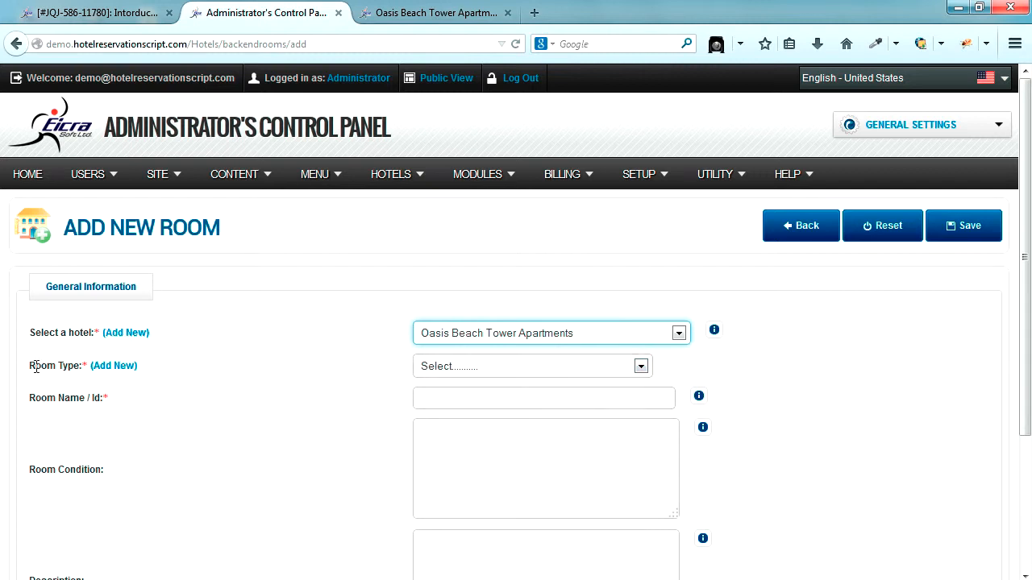
- Compare the room types with those on the public hotel page and set the new room's type to Accessible Rooms
{"action": "left_click_drag", "start_coordinate": [30, 367], "coordinate": [81, 364]}
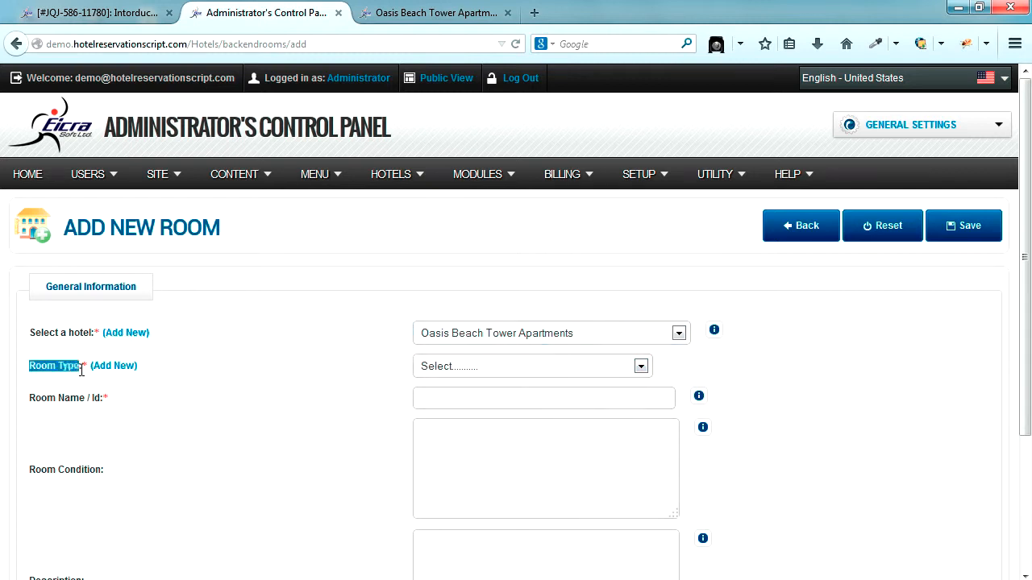
{"action": "left_click", "coordinate": [640, 367]}
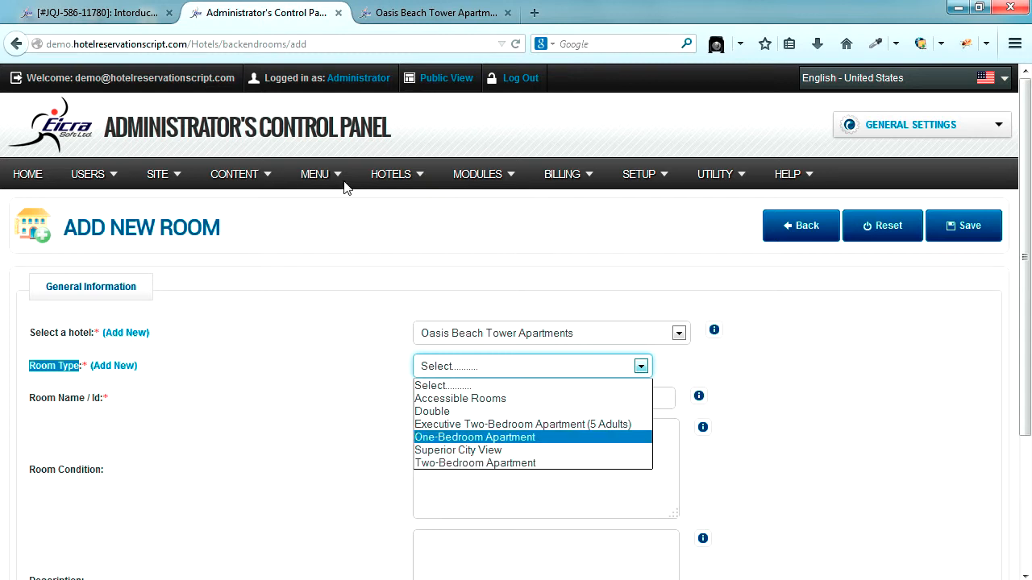
{"action": "left_click", "coordinate": [430, 8]}
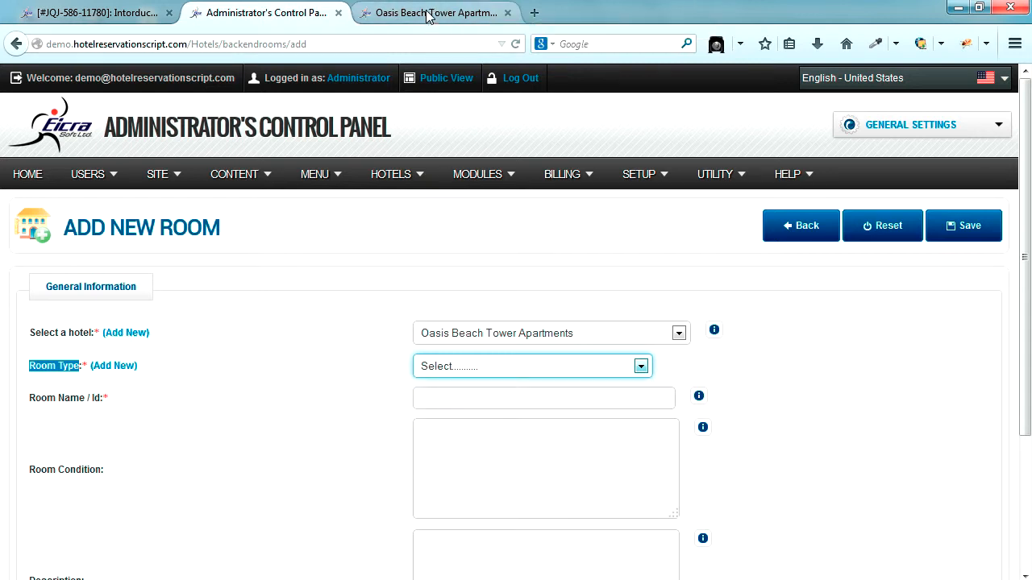
{"action": "left_click", "coordinate": [430, 11]}
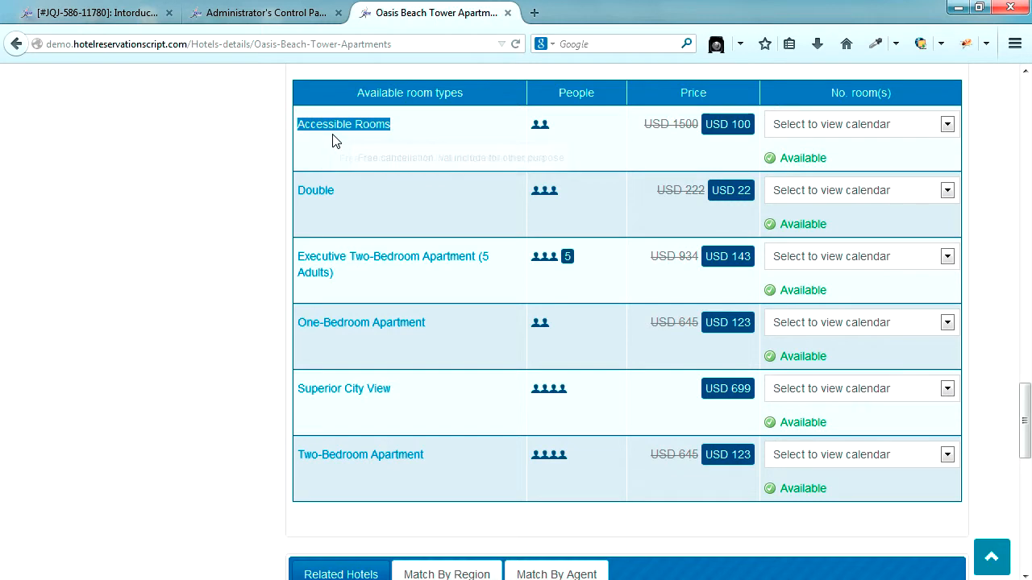
{"action": "left_click", "coordinate": [250, 14]}
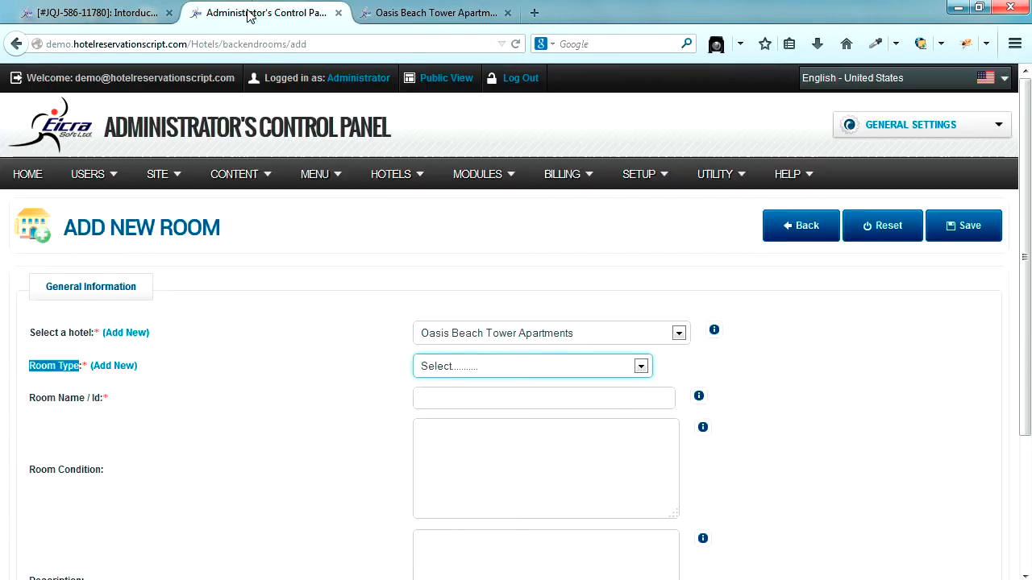
{"action": "left_click", "coordinate": [468, 367]}
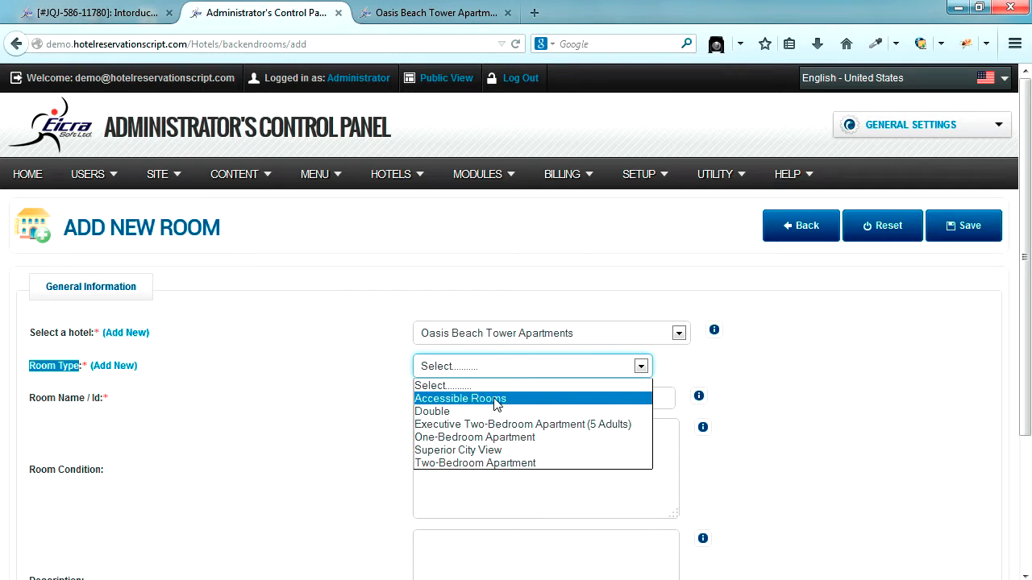
{"action": "left_click", "coordinate": [495, 399]}
- Name the room "Clasic Special" and enter "Type your room condition here" as its room condition
{"action": "left_click", "coordinate": [465, 399]}
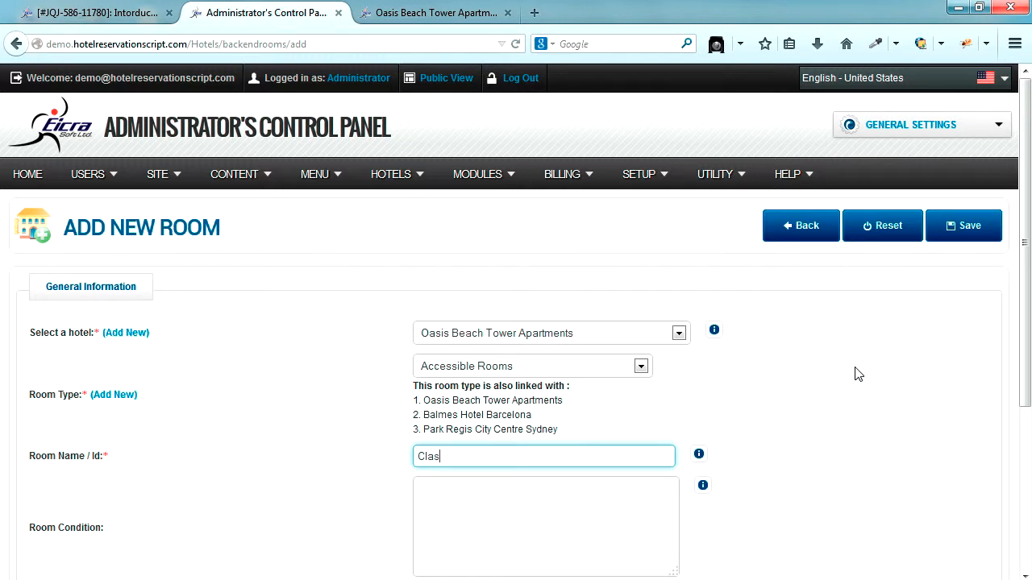
{"action": "type", "text": "Clasic Special"}
{"action": "scroll", "coordinate": [328, 473], "scroll_direction": "down", "scroll_amount": 3}
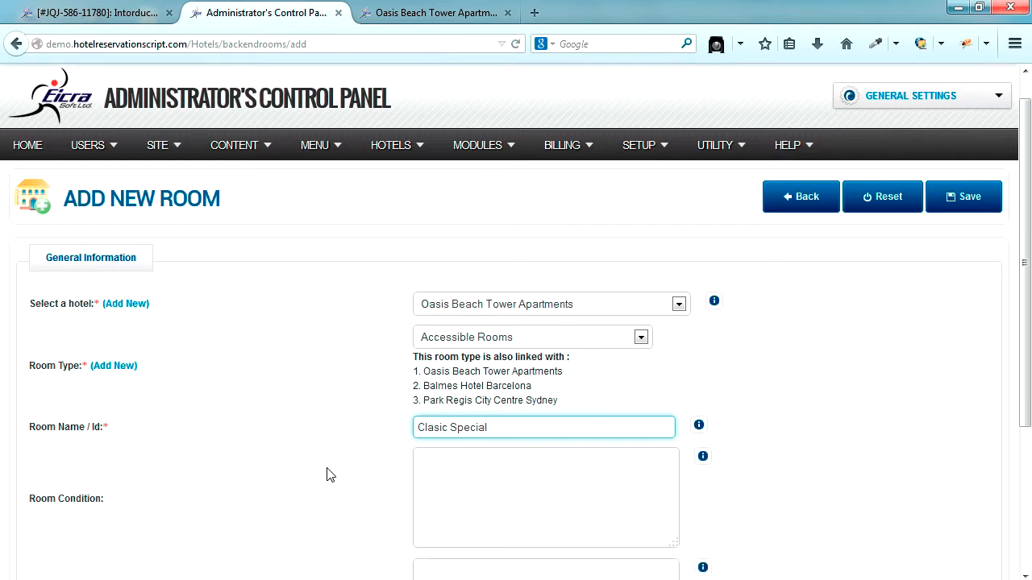
{"action": "left_click", "coordinate": [447, 331]}
{"action": "type", "text": "Tyhpe"}
{"action": "key", "text": "BackSpace"}
{"action": "key", "text": "BackSpace"}
{"action": "key", "text": "BackSpace"}
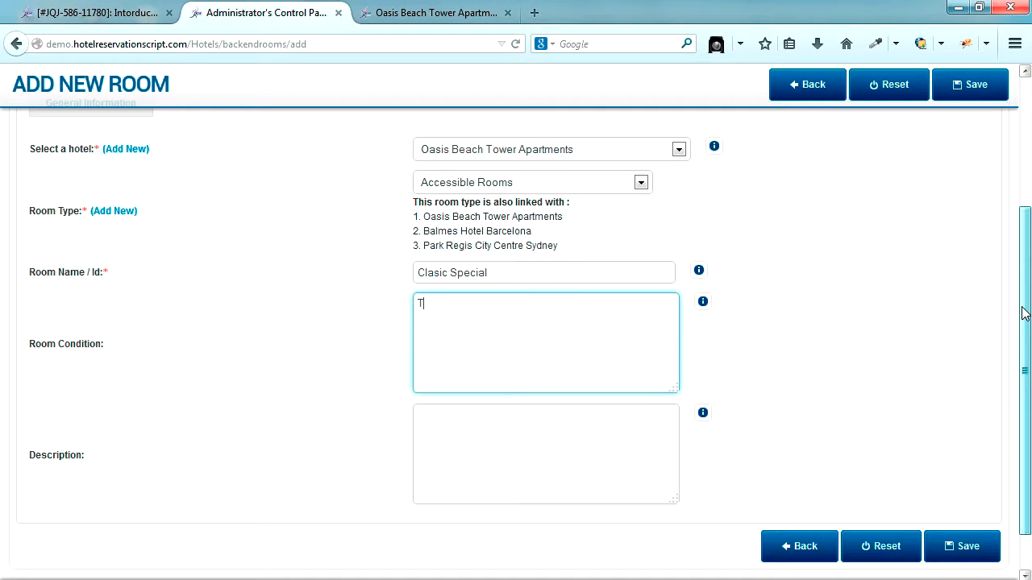
{"action": "type", "text": "pe your room condition here"}
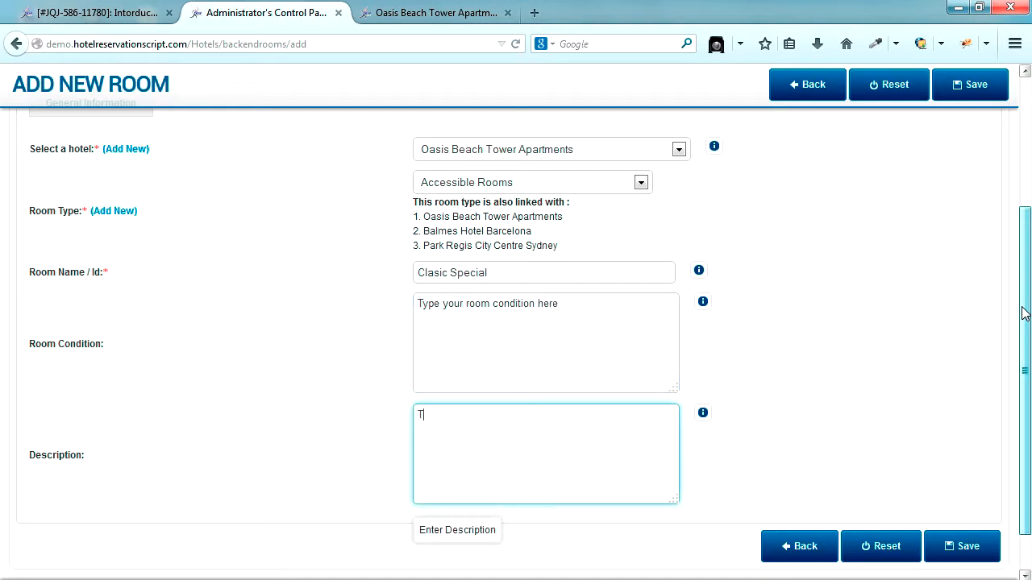
- Enter "Type your Description here" as the room's description and save the new room
{"action": "type", "text": " your Description here"}
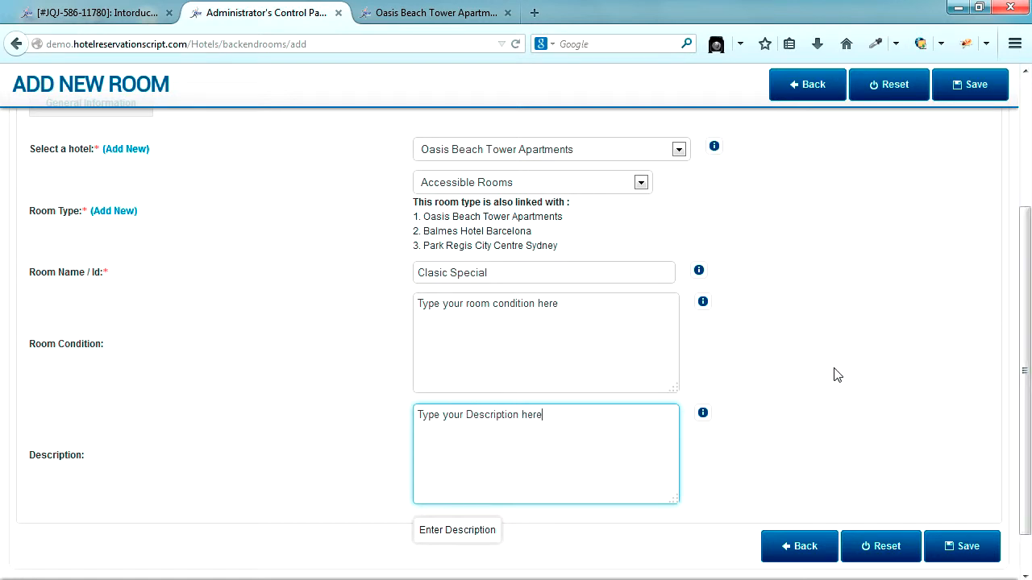
{"action": "left_click", "coordinate": [835, 370]}
{"action": "scroll", "coordinate": [836, 370], "scroll_direction": "up", "scroll_amount": 3}
{"action": "scroll", "coordinate": [836, 370], "scroll_direction": "down", "scroll_amount": 3}
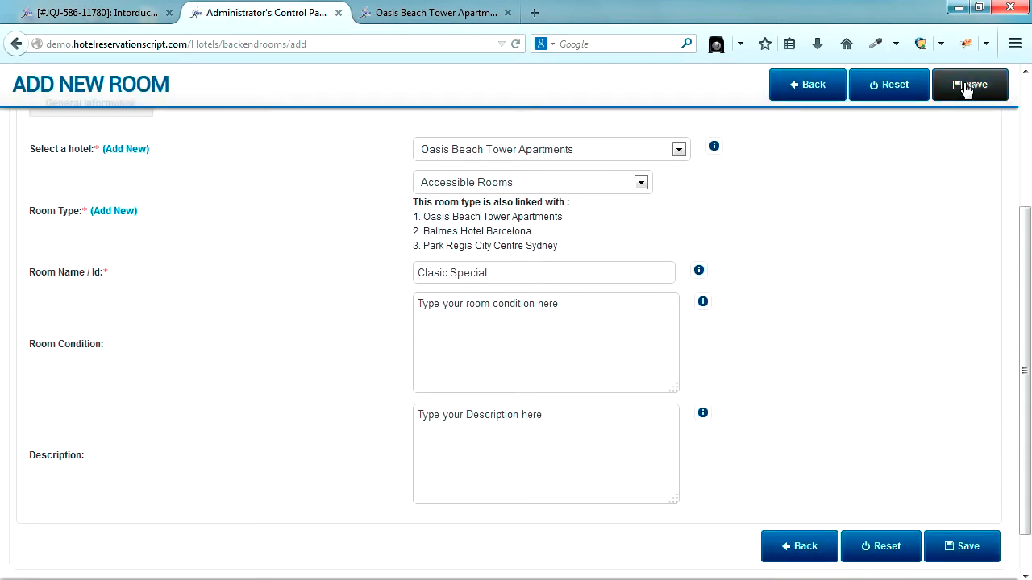
{"action": "left_click", "coordinate": [976, 88]}
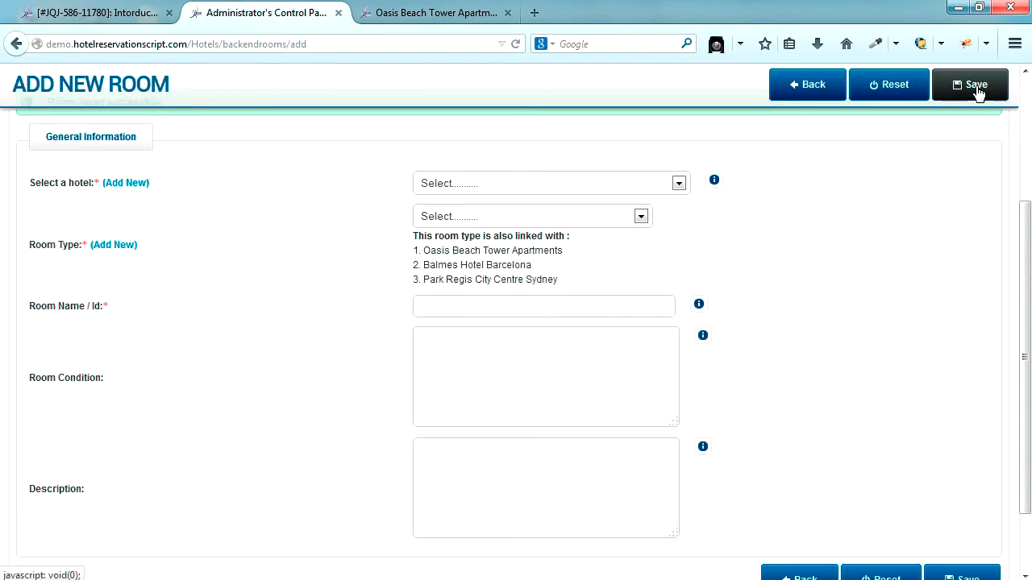
- Reload the public Oasis Beach Tower Apartments page and look over its available room types
{"action": "left_click", "coordinate": [439, 18]}
{"action": "left_click", "coordinate": [515, 44]}
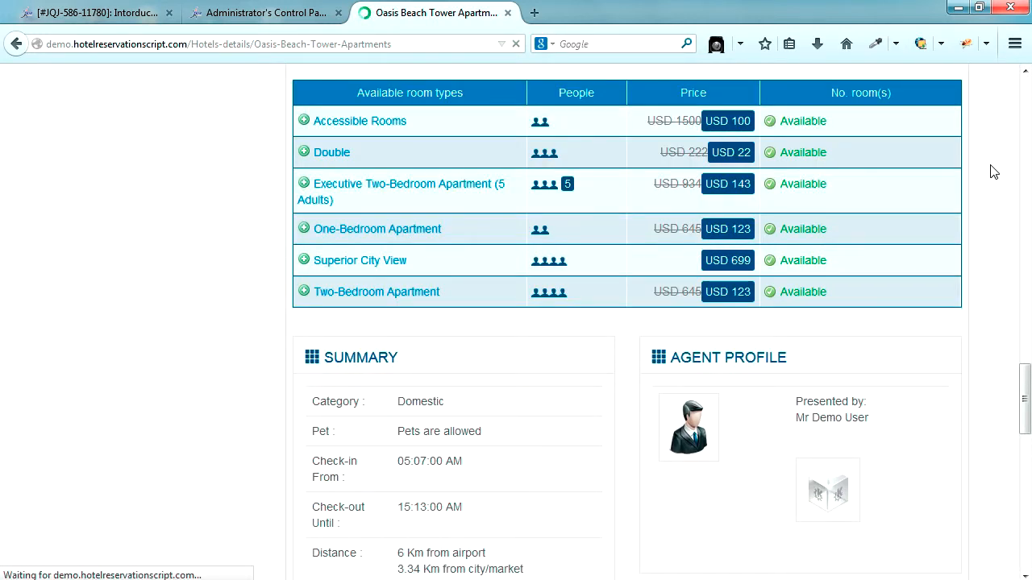
{"action": "scroll", "coordinate": [992, 172], "scroll_direction": "up", "scroll_amount": 4}
{"action": "scroll", "coordinate": [993, 171], "scroll_direction": "down", "scroll_amount": 6}
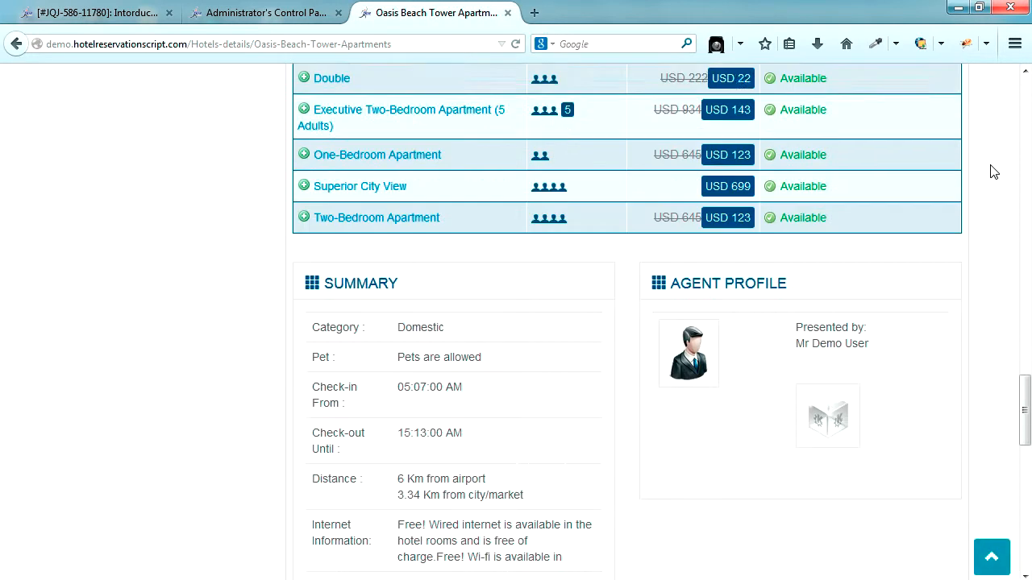
{"action": "scroll", "coordinate": [991, 171], "scroll_direction": "up", "scroll_amount": 4}
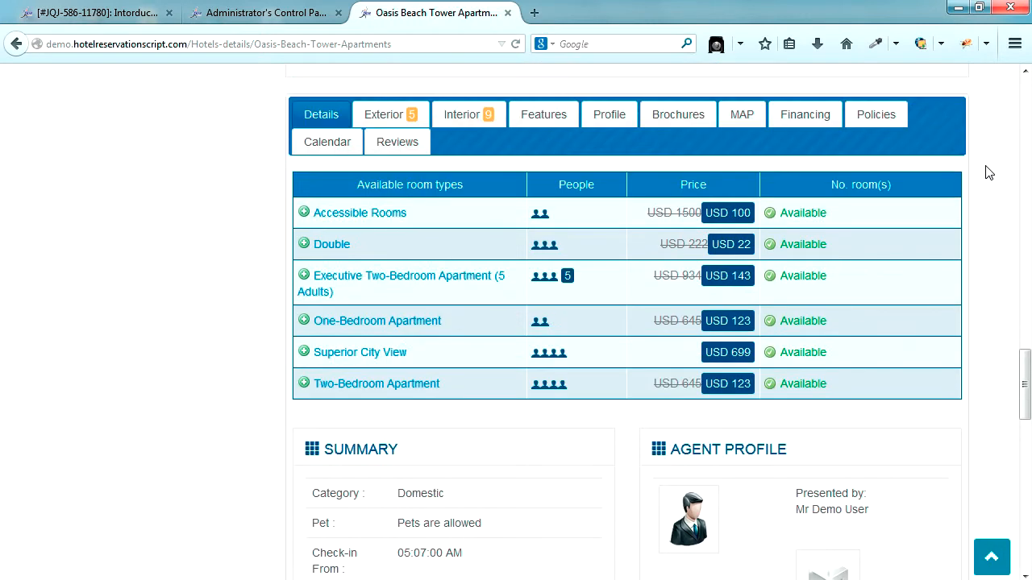
- View the hotel's room calendar and check which rooms can be chosen under Accessible Rooms
{"action": "left_click", "coordinate": [326, 142]}
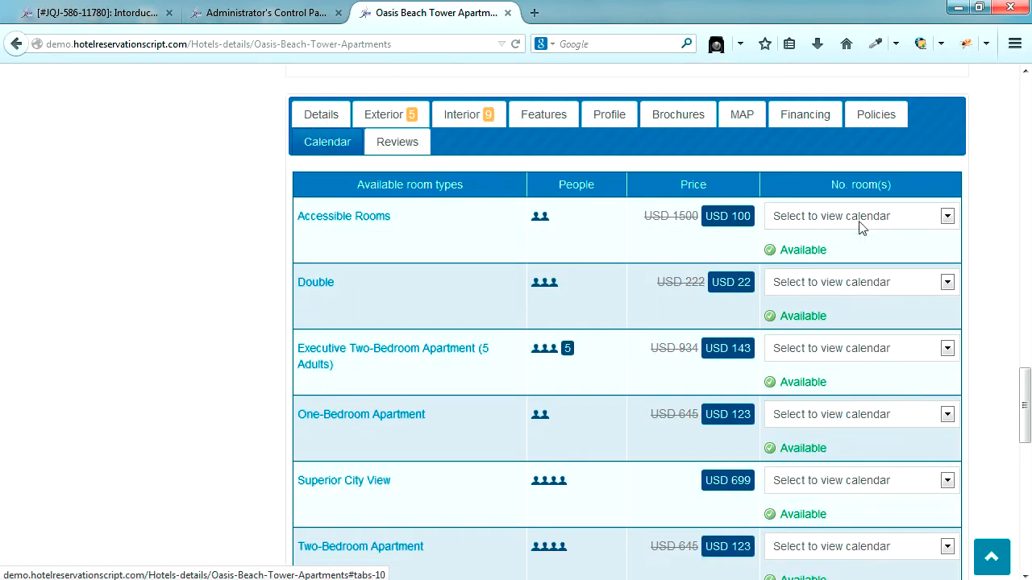
{"action": "left_click", "coordinate": [947, 216]}
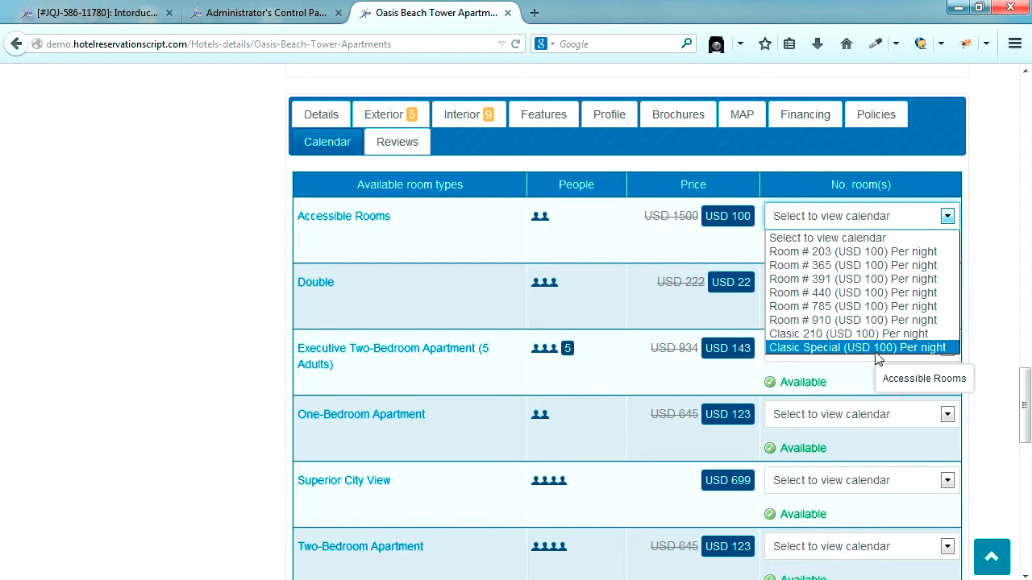
{"action": "left_click", "coordinate": [373, 232]}
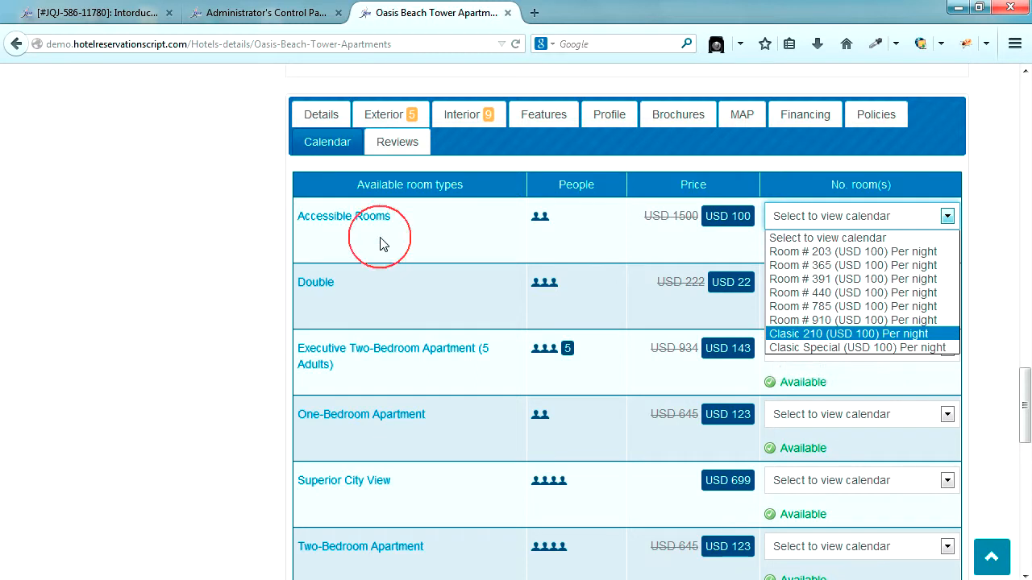
{"action": "left_click_drag", "start_coordinate": [302, 216], "coordinate": [392, 219]}
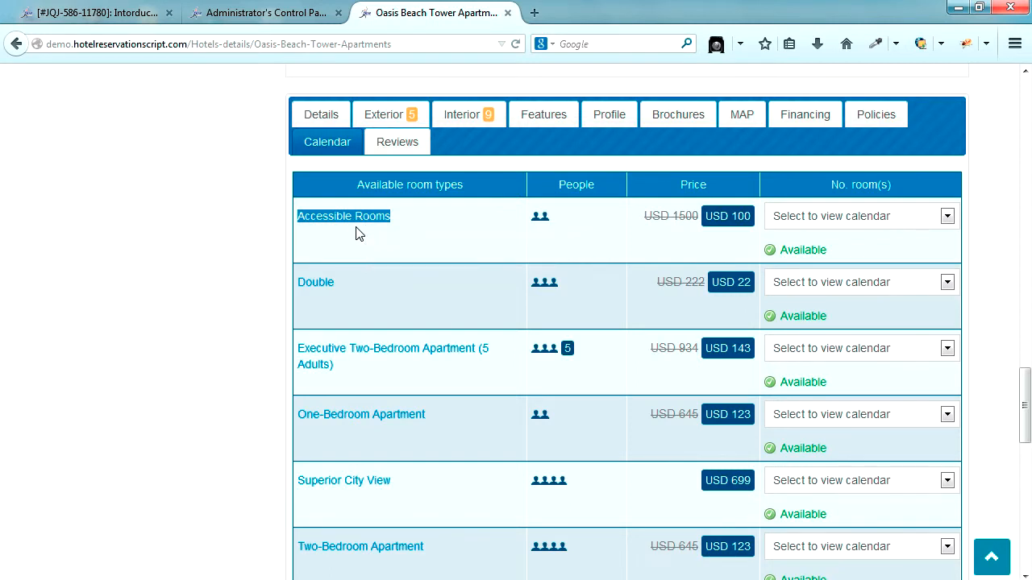
- Return to the admin panel and open its room type management list in a new browser tab
{"action": "left_click", "coordinate": [274, 11]}
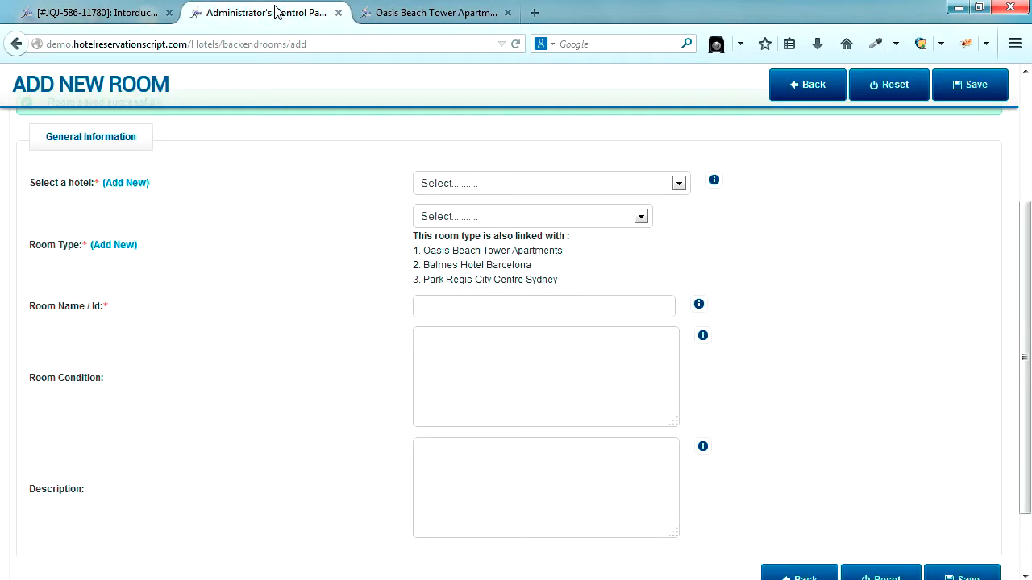
{"action": "scroll", "coordinate": [316, 308], "scroll_direction": "up", "scroll_amount": 3}
{"action": "mouse_move", "coordinate": [390, 187]}
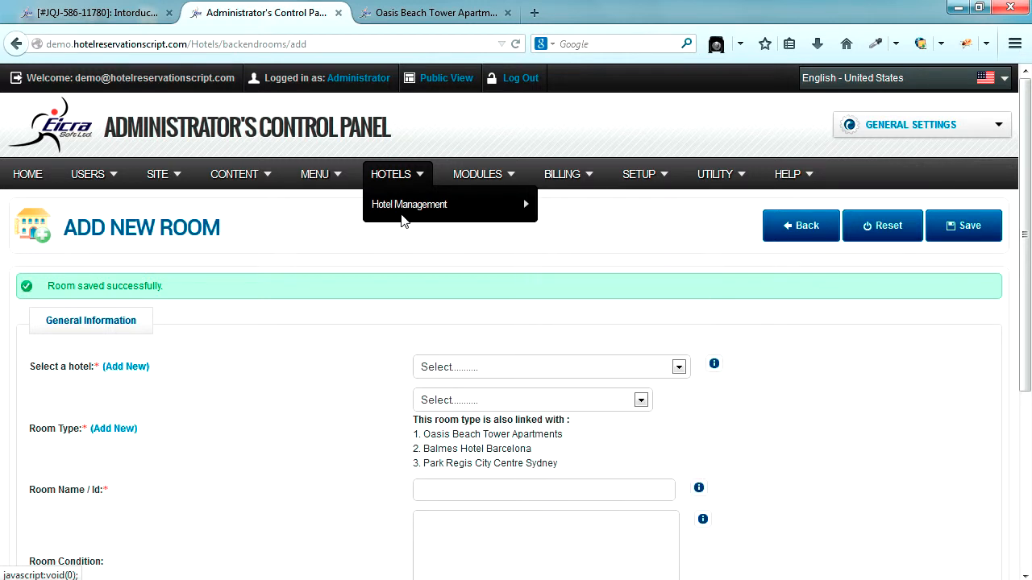
{"action": "mouse_move", "coordinate": [407, 219]}
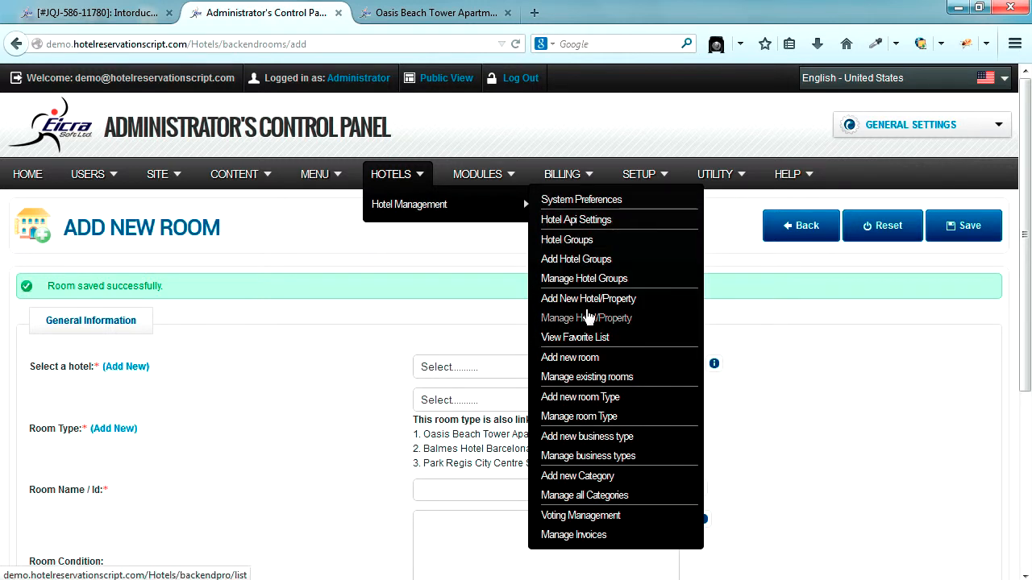
{"action": "right_click", "coordinate": [590, 423]}
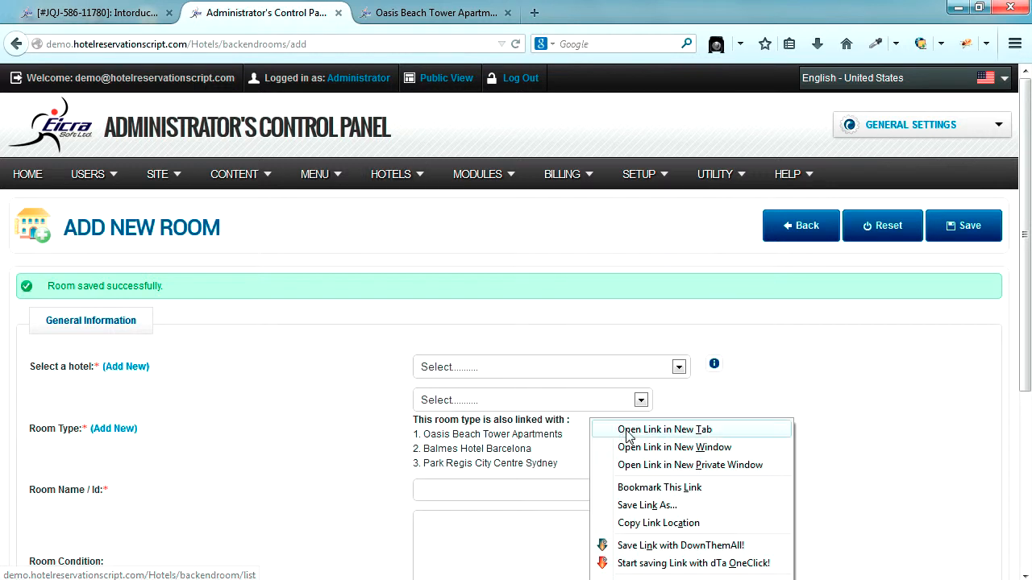
{"action": "left_click", "coordinate": [628, 430]}
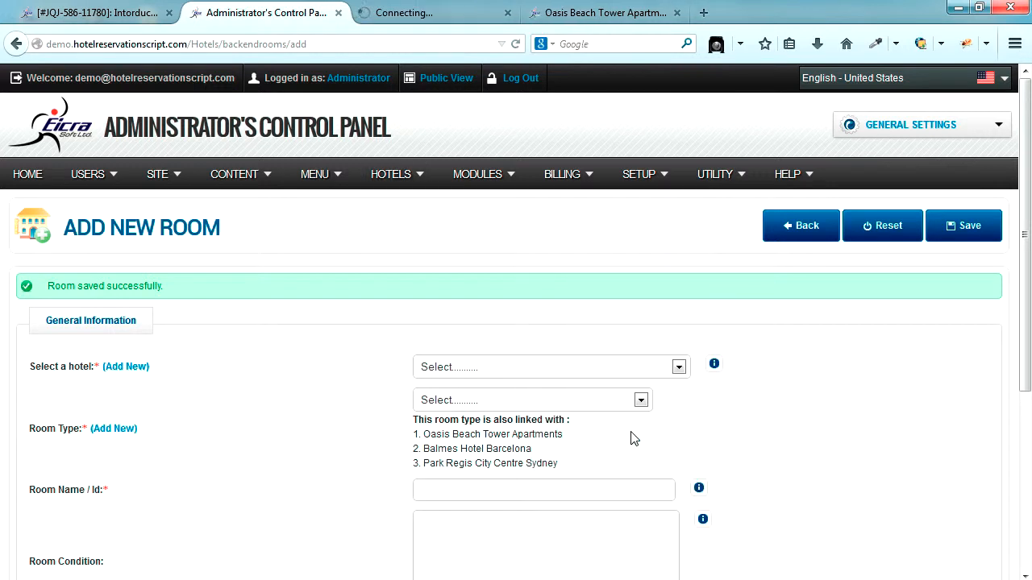
{"action": "left_click", "coordinate": [411, 15]}
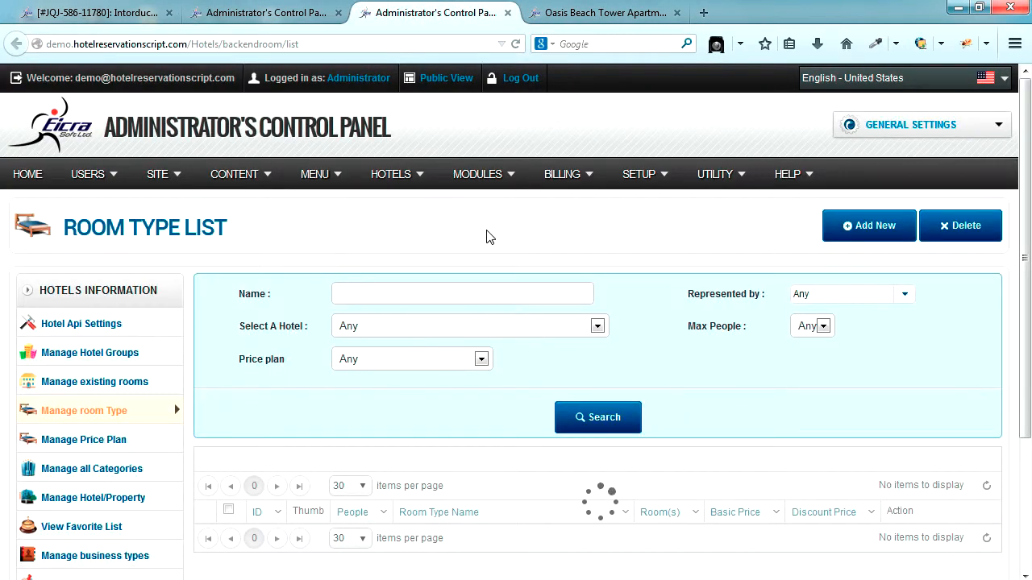
- Collapse the One-Bedroom Apartment details and look through the room type list for Accessible Rooms
{"action": "scroll", "coordinate": [486, 234], "scroll_direction": "down", "scroll_amount": 3}
{"action": "scroll", "coordinate": [486, 235], "scroll_direction": "down", "scroll_amount": 2}
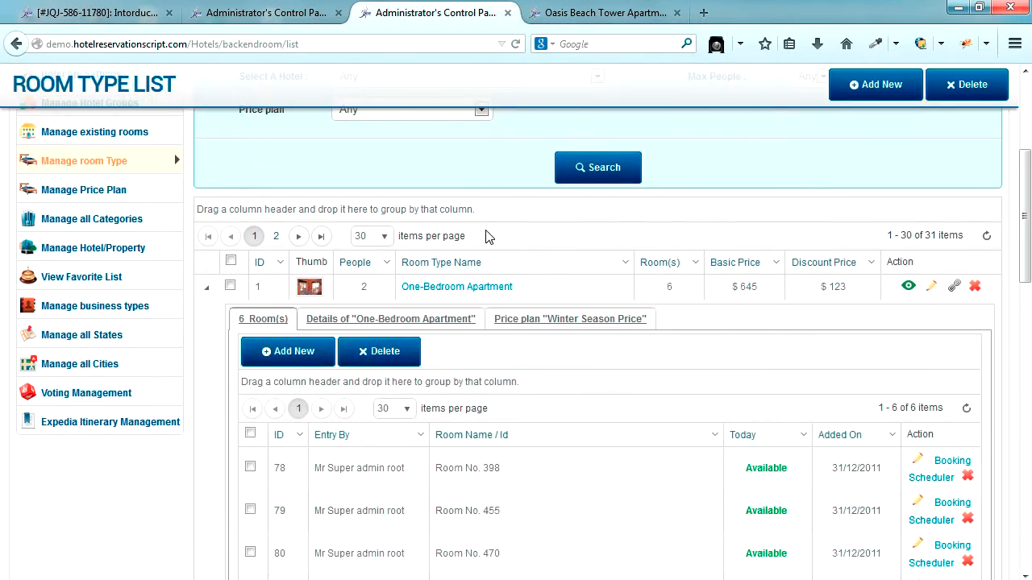
{"action": "left_click", "coordinate": [206, 282]}
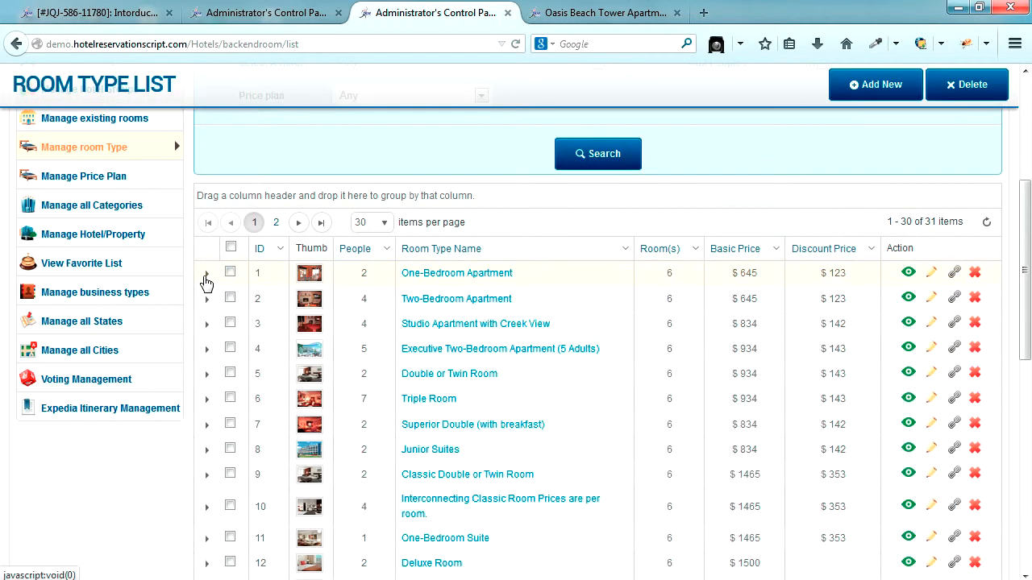
{"action": "scroll", "coordinate": [282, 345], "scroll_direction": "down", "scroll_amount": 5}
{"action": "scroll", "coordinate": [282, 345], "scroll_direction": "down", "scroll_amount": 5}
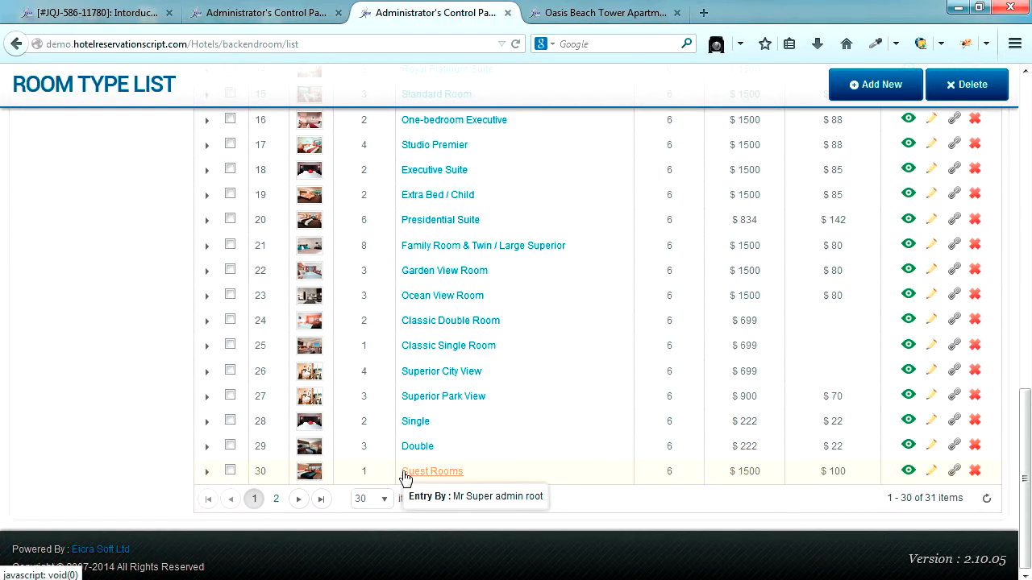
{"action": "scroll", "coordinate": [405, 478], "scroll_direction": "up", "scroll_amount": 5}
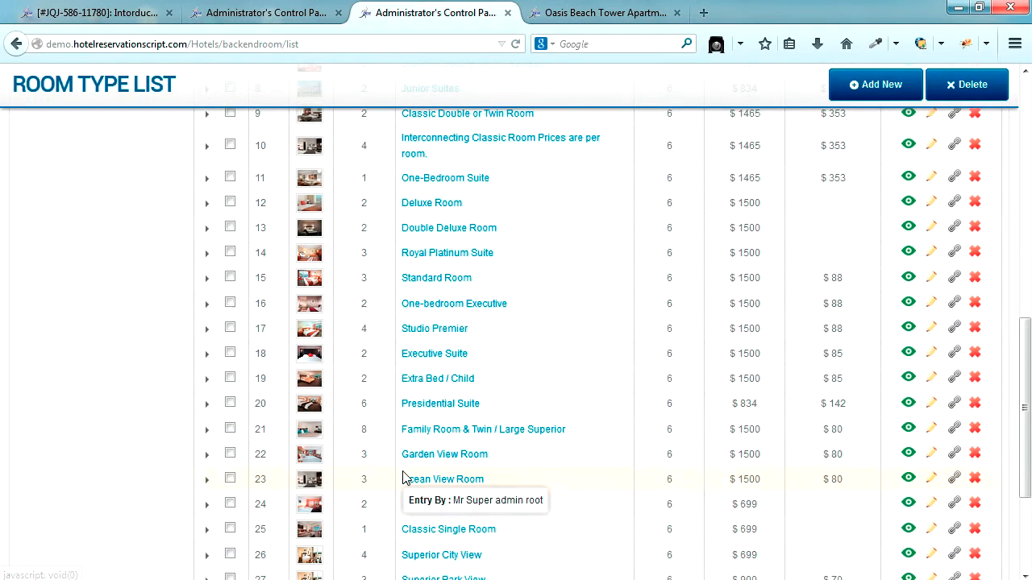
{"action": "scroll", "coordinate": [405, 478], "scroll_direction": "up", "scroll_amount": 4}
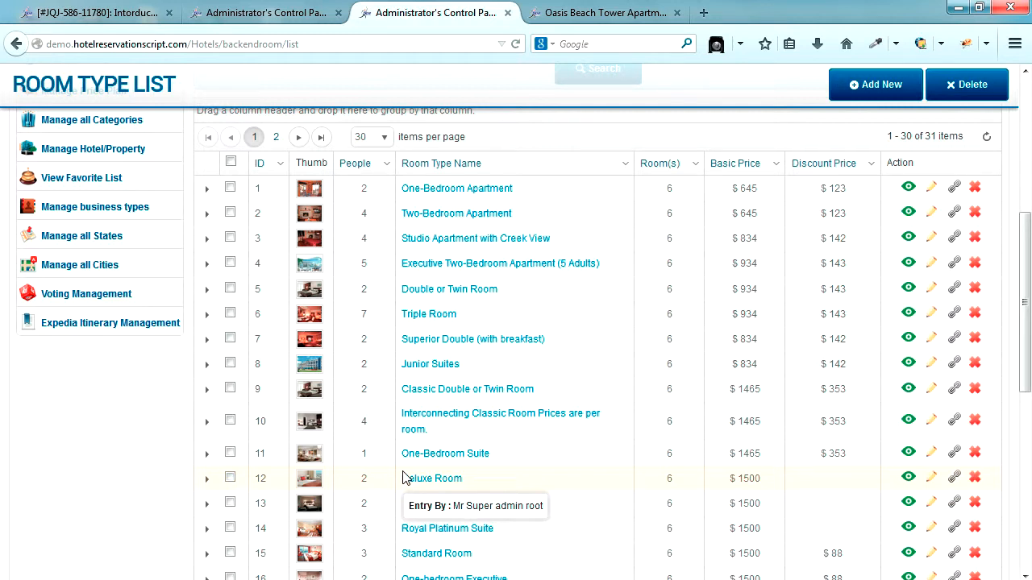
{"action": "scroll", "coordinate": [404, 478], "scroll_direction": "down", "scroll_amount": 4}
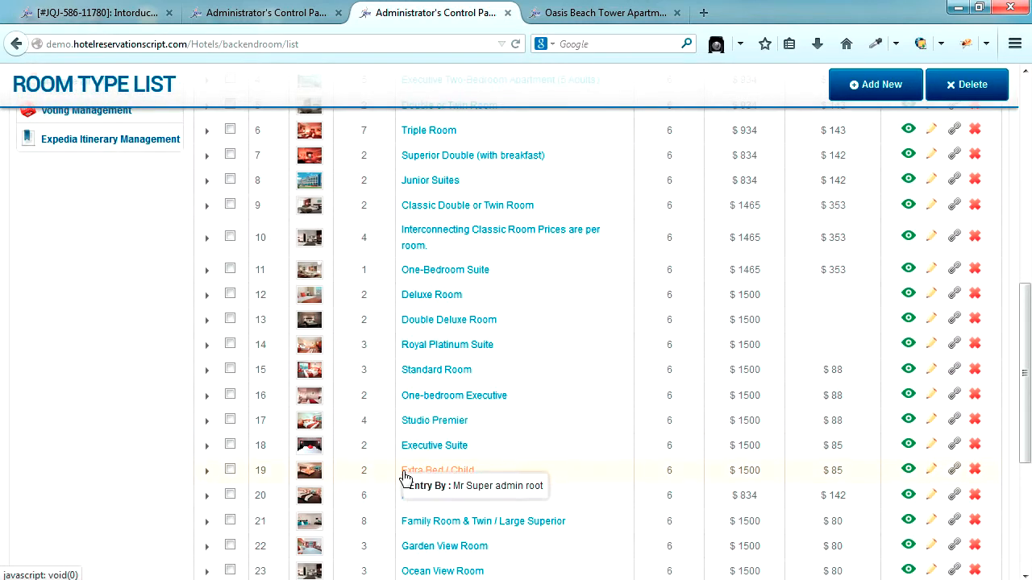
{"action": "scroll", "coordinate": [574, 478], "scroll_direction": "down", "scroll_amount": 3}
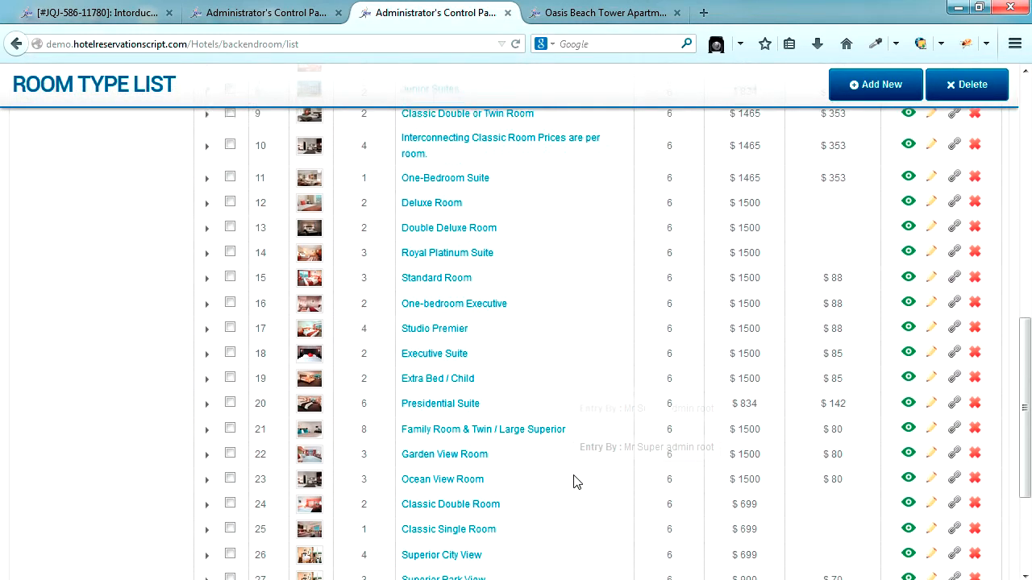
{"action": "scroll", "coordinate": [574, 482], "scroll_direction": "down", "scroll_amount": 3}
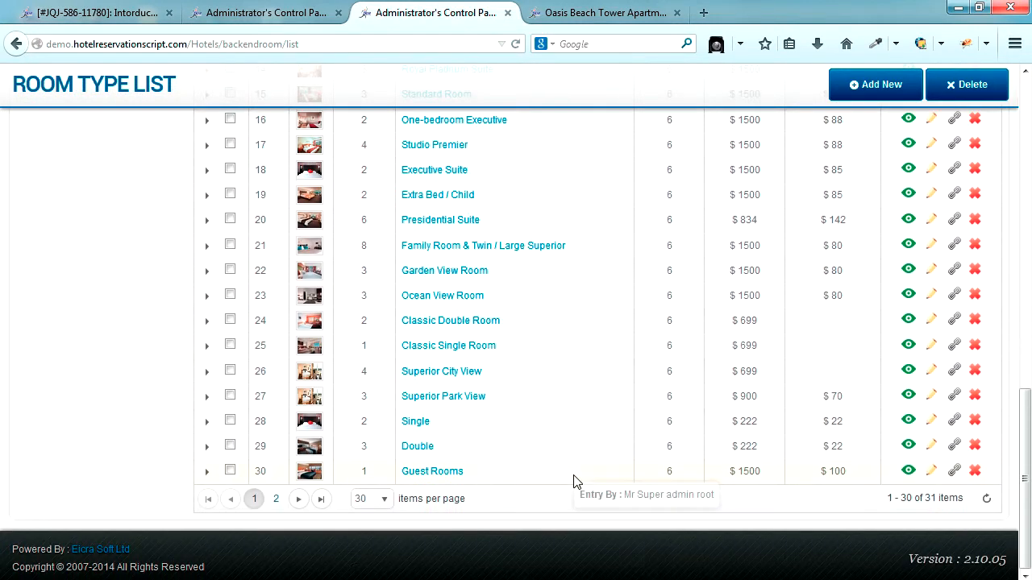
- Show 500 room types per page and open Accessible Rooms for editing
{"action": "left_click", "coordinate": [386, 503]}
{"action": "left_click", "coordinate": [366, 462]}
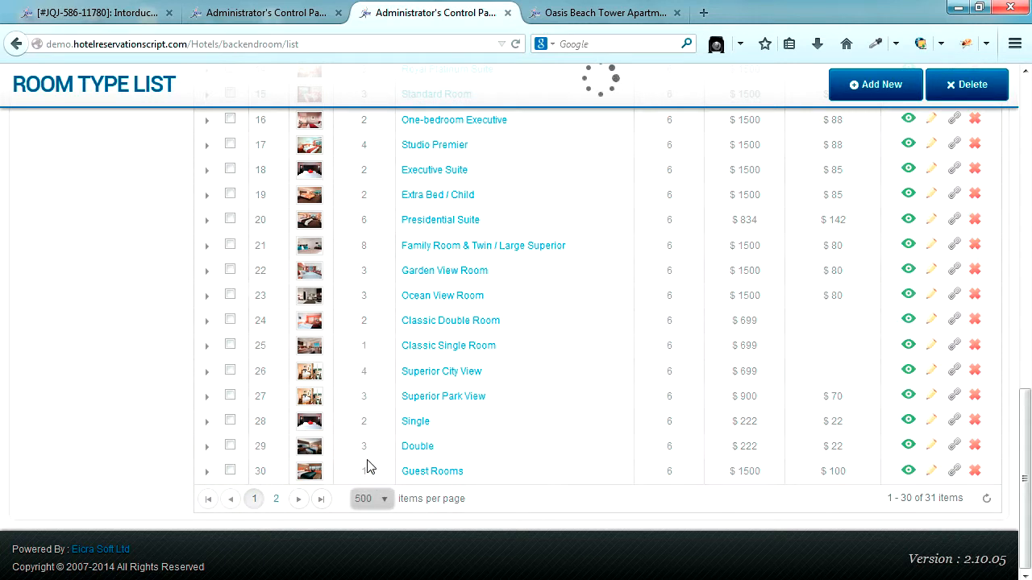
{"action": "scroll", "coordinate": [368, 461], "scroll_direction": "up", "scroll_amount": 7}
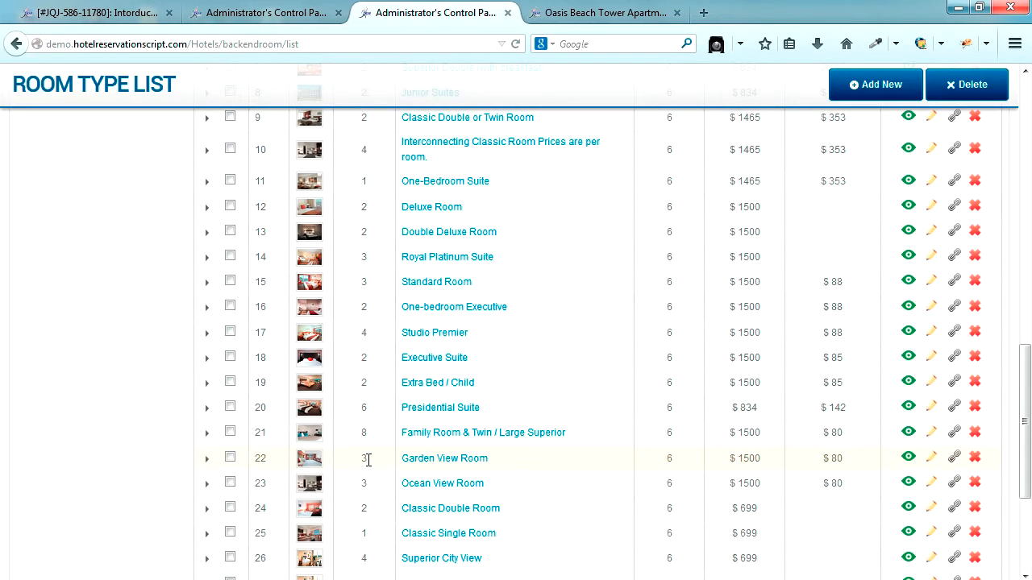
{"action": "scroll", "coordinate": [368, 466], "scroll_direction": "down", "scroll_amount": 7}
{"action": "scroll", "coordinate": [367, 466], "scroll_direction": "down", "scroll_amount": 1}
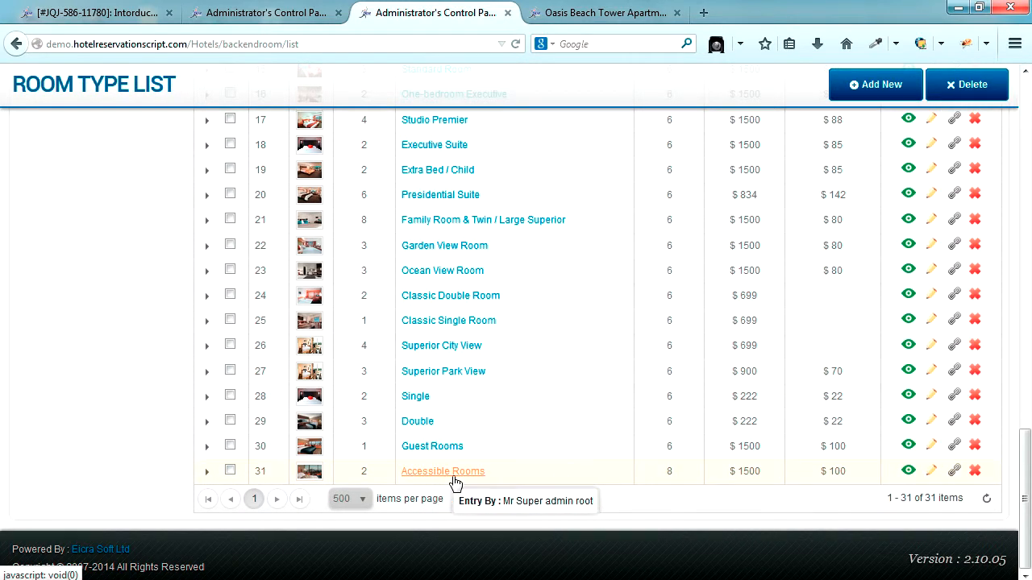
{"action": "left_click", "coordinate": [932, 472]}
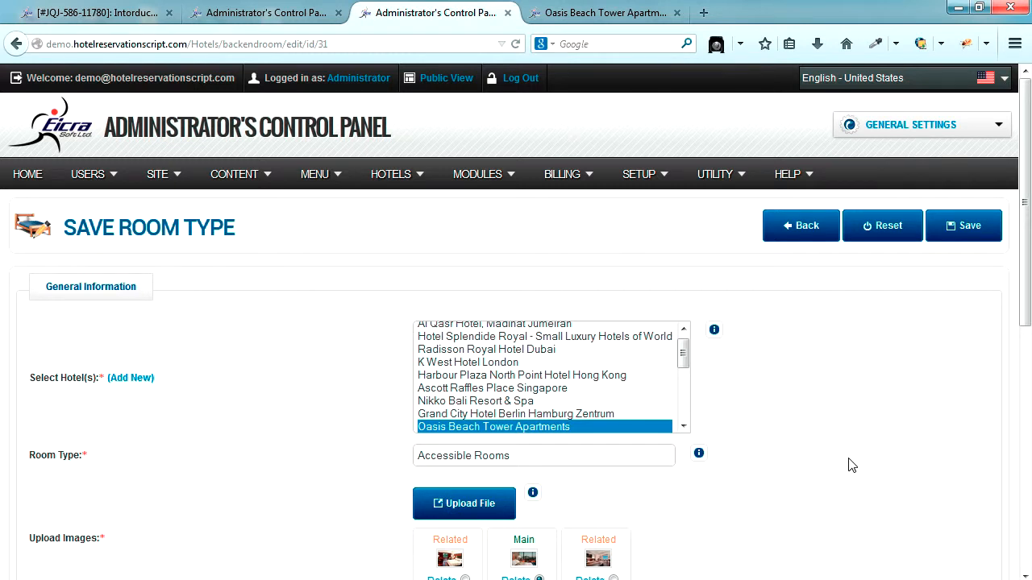
- Examine the price plan options for the Accessible Rooms type and select Valentine Price Plan
{"action": "scroll", "coordinate": [851, 465], "scroll_direction": "down", "scroll_amount": 5}
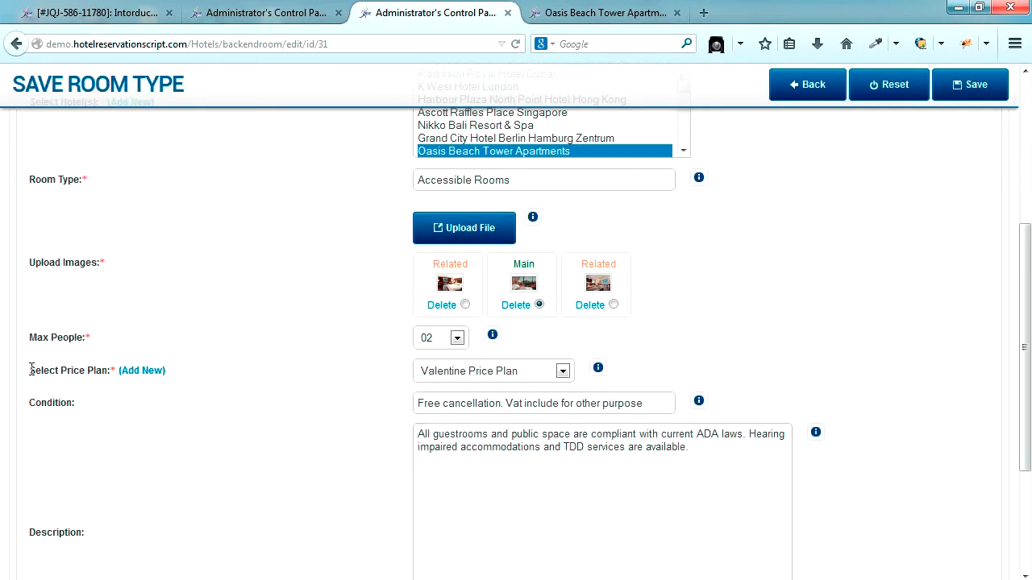
{"action": "left_click_drag", "start_coordinate": [29, 379], "coordinate": [108, 384]}
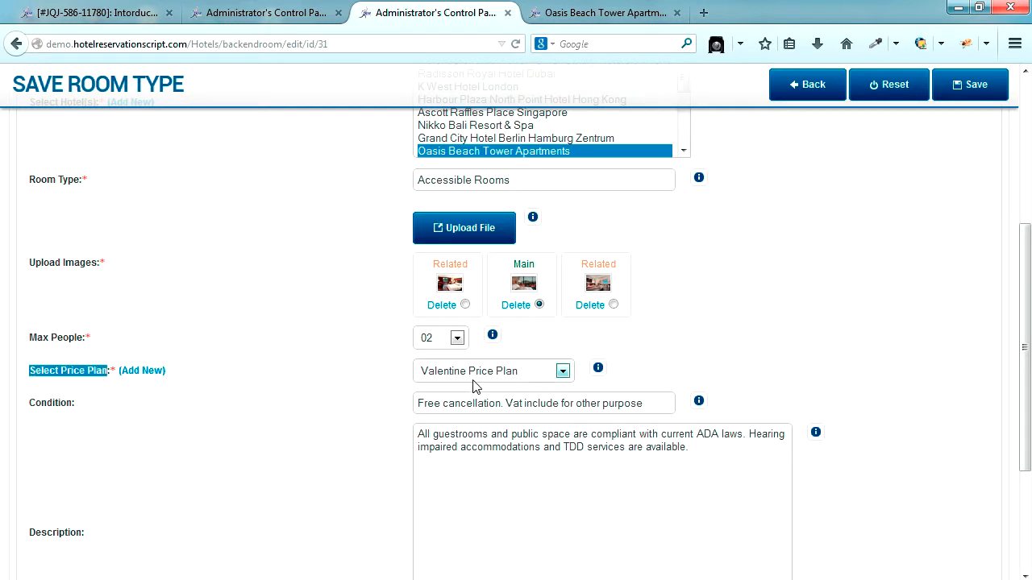
{"action": "left_click", "coordinate": [561, 372]}
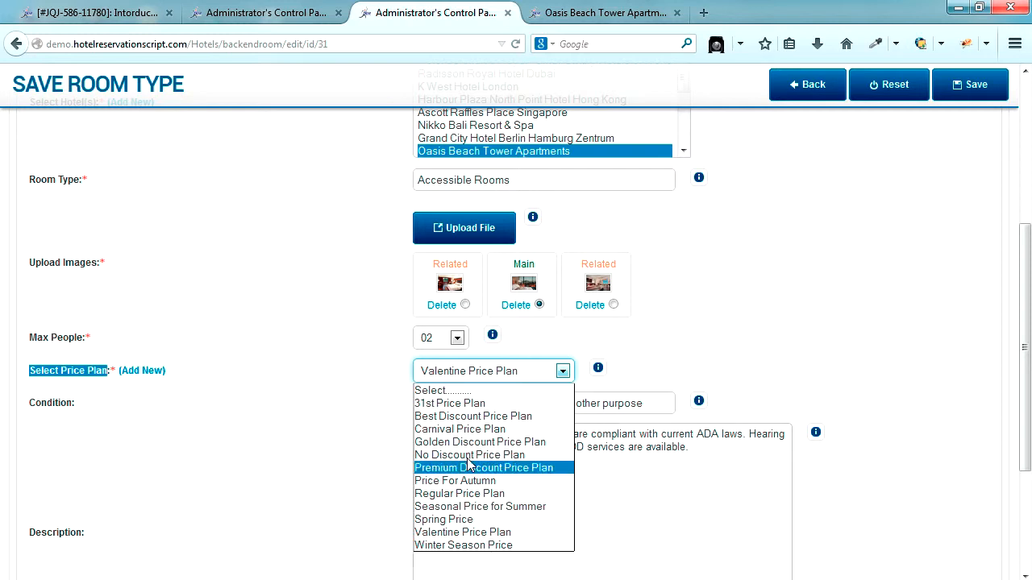
{"action": "left_click", "coordinate": [465, 533]}
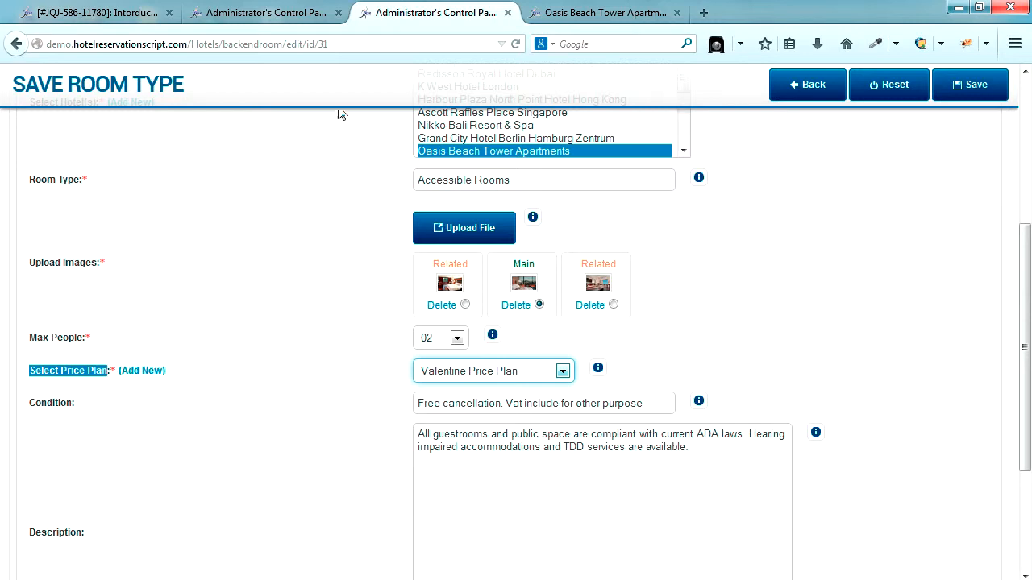
- Leave the room type without saving and open the price plan list to look up the Valentine Price Plan
{"action": "scroll", "coordinate": [318, 291], "scroll_direction": "up", "scroll_amount": 3}
{"action": "mouse_move", "coordinate": [394, 184]}
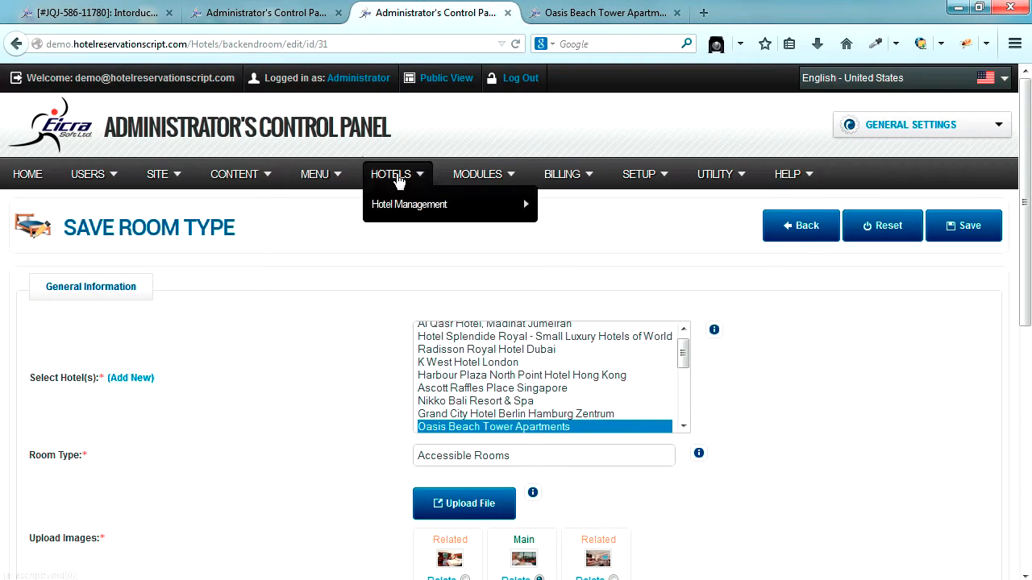
{"action": "mouse_move", "coordinate": [407, 208]}
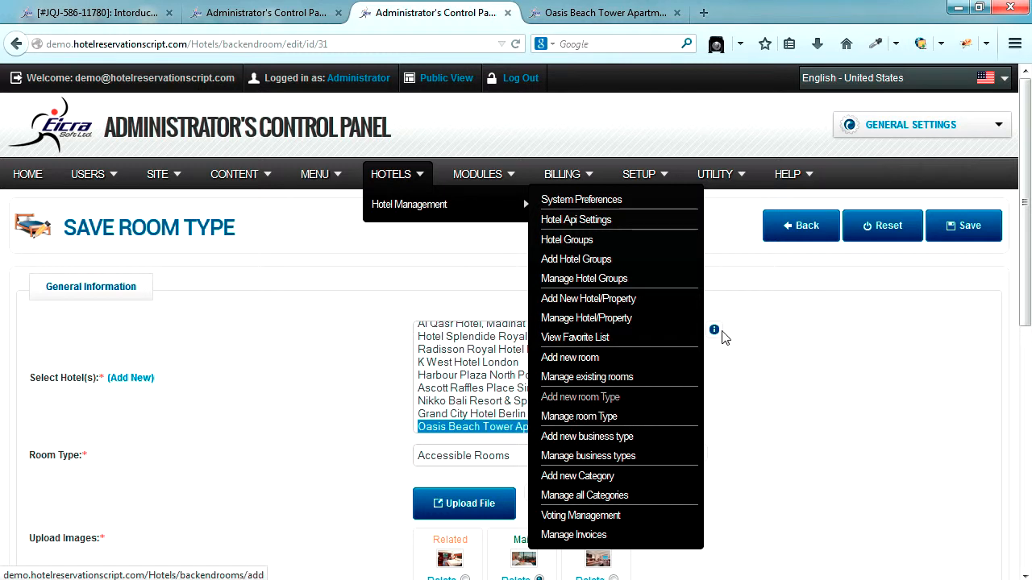
{"action": "left_click", "coordinate": [812, 224]}
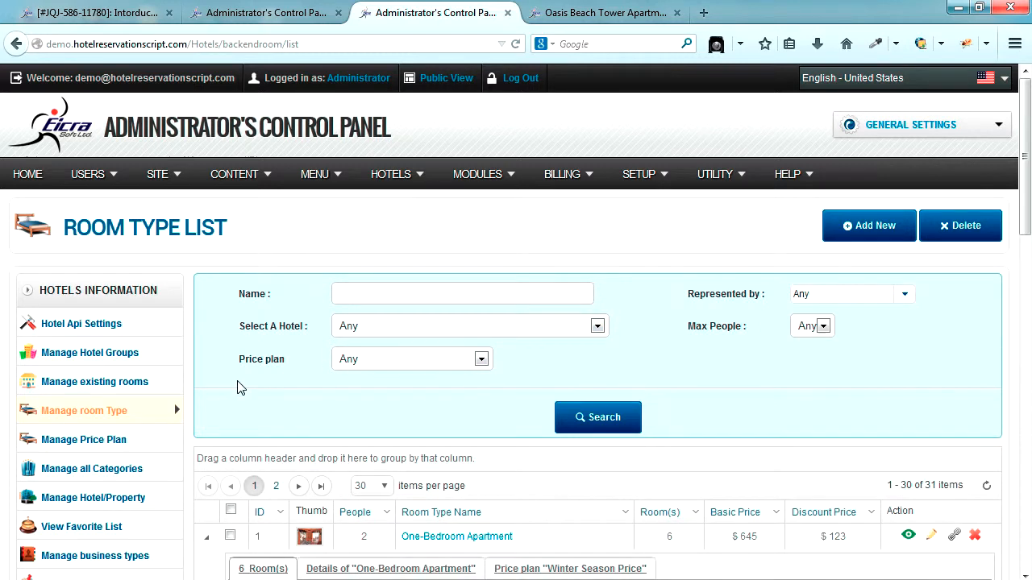
{"action": "scroll", "coordinate": [239, 387], "scroll_direction": "down", "scroll_amount": 2}
{"action": "scroll", "coordinate": [240, 387], "scroll_direction": "down", "scroll_amount": 2}
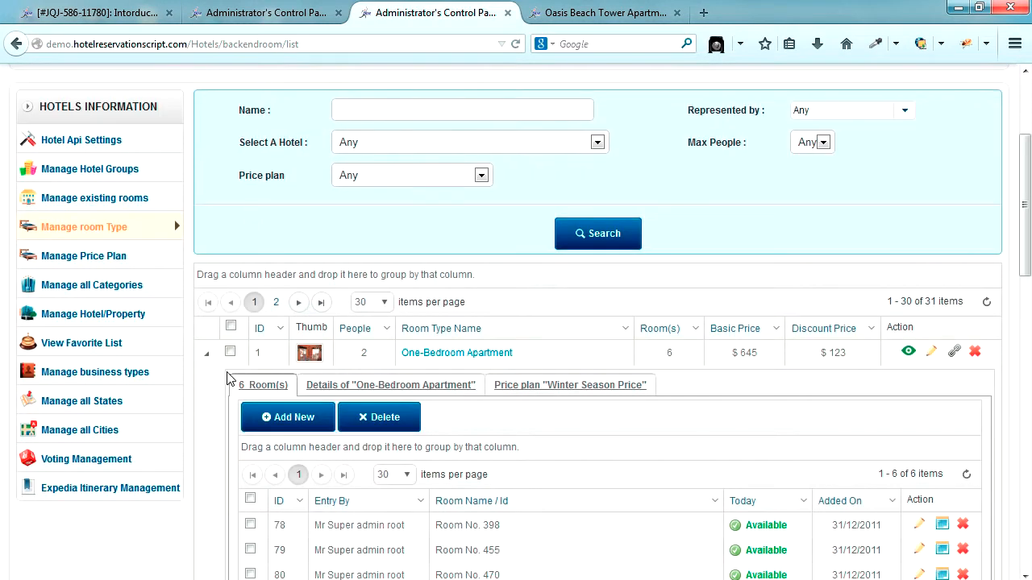
{"action": "left_click", "coordinate": [83, 256]}
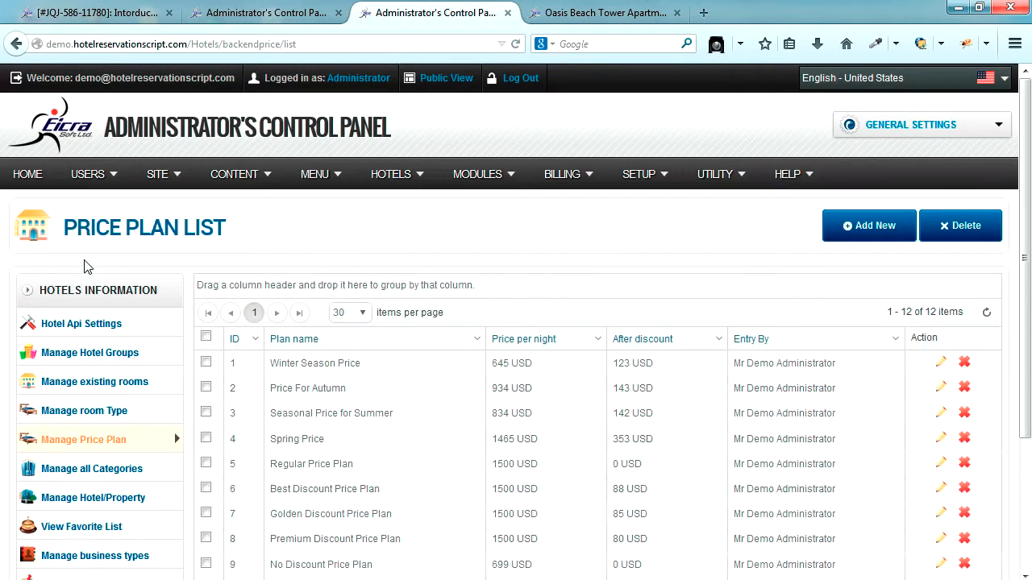
{"action": "scroll", "coordinate": [361, 335], "scroll_direction": "down", "scroll_amount": 3}
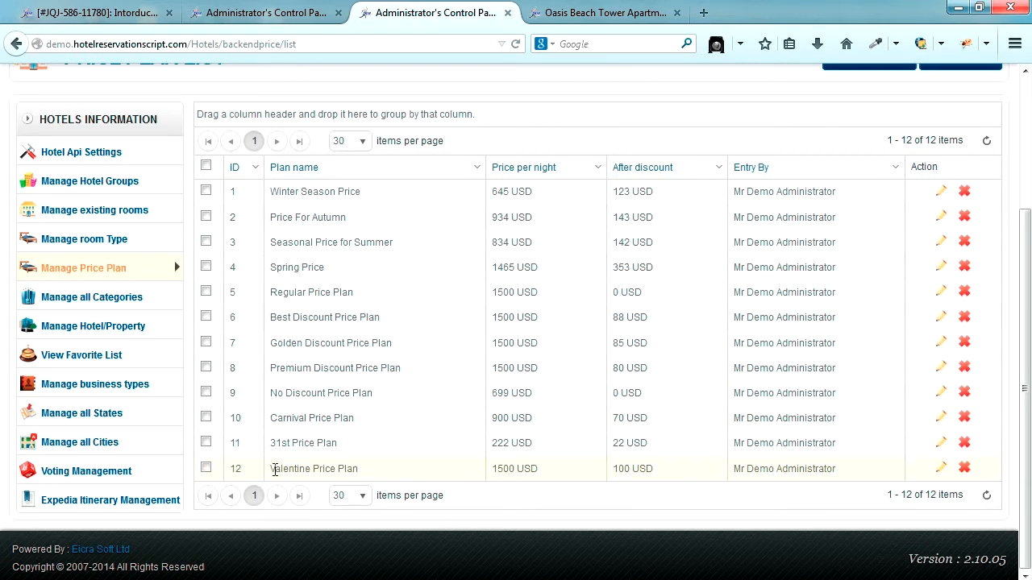
- Open the Valentine Price Plan for editing and check the room types assigned to it
{"action": "left_click_drag", "start_coordinate": [273, 471], "coordinate": [367, 476]}
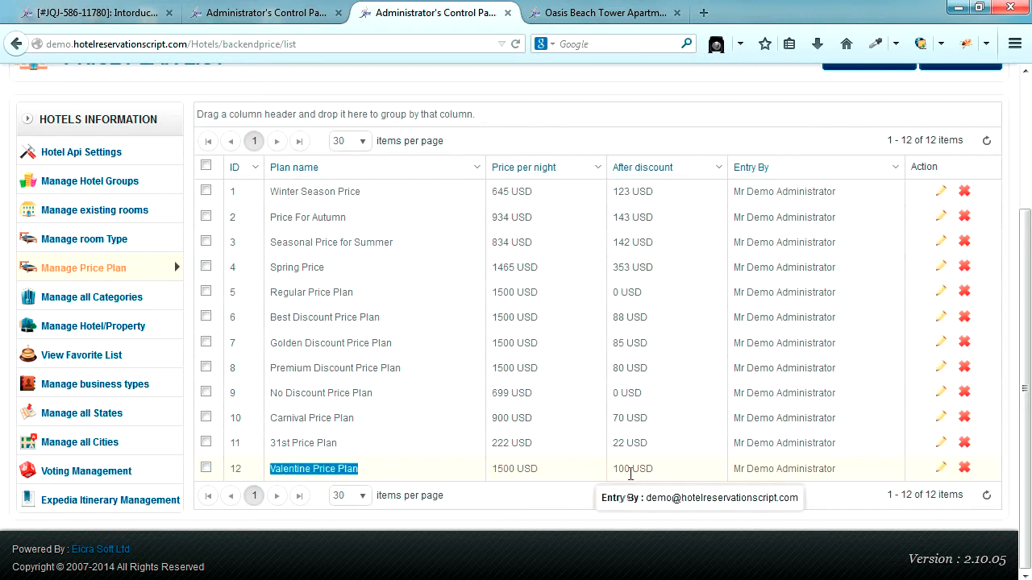
{"action": "left_click", "coordinate": [940, 469]}
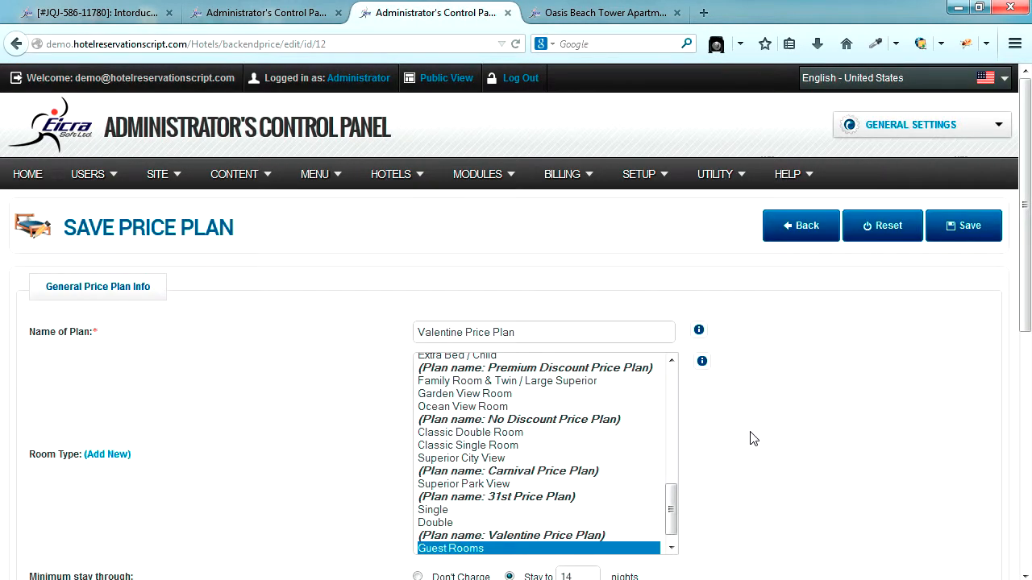
{"action": "scroll", "coordinate": [749, 438], "scroll_direction": "down", "scroll_amount": 4}
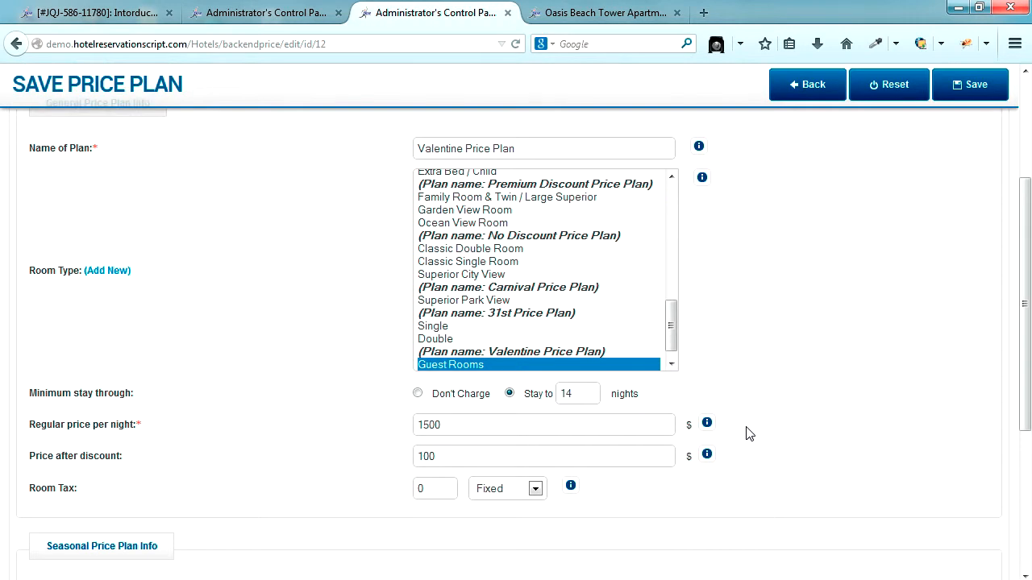
{"action": "left_click_drag", "start_coordinate": [672, 337], "coordinate": [675, 372]}
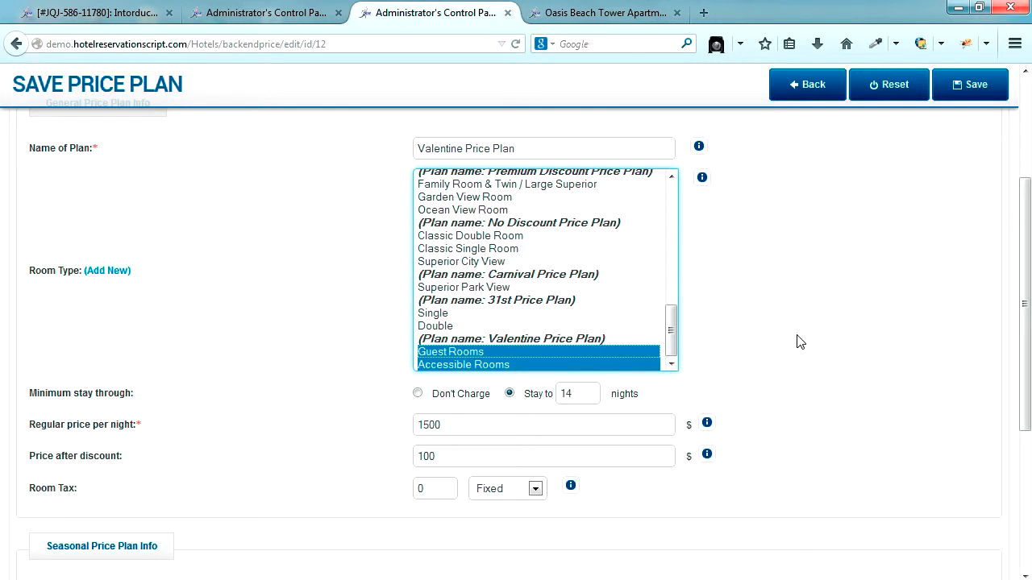
- Set the plan's price after discount to 300 and its seasonal price per night to 150
{"action": "scroll", "coordinate": [798, 342], "scroll_direction": "down", "scroll_amount": 2}
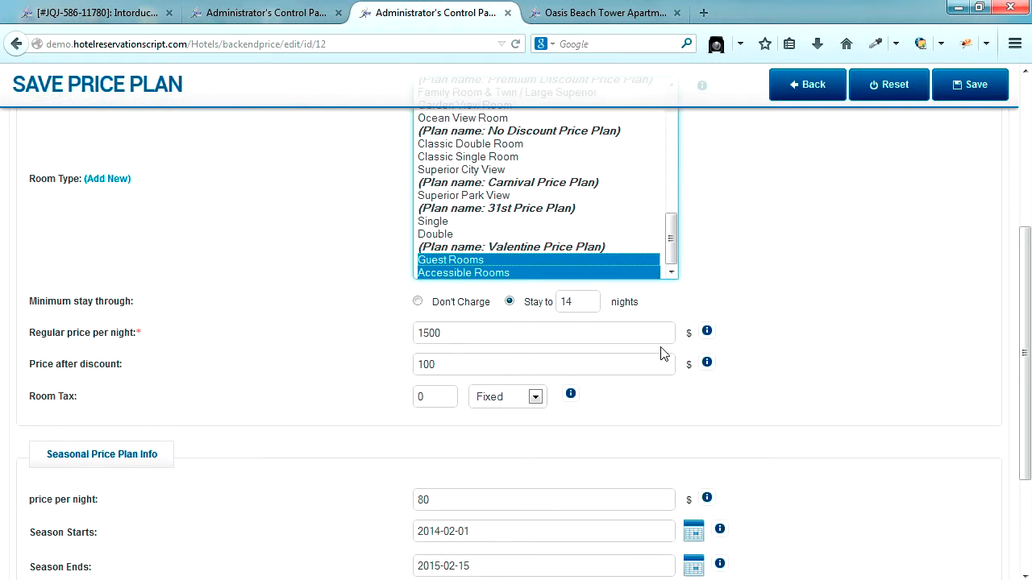
{"action": "scroll", "coordinate": [664, 352], "scroll_direction": "down", "scroll_amount": 2}
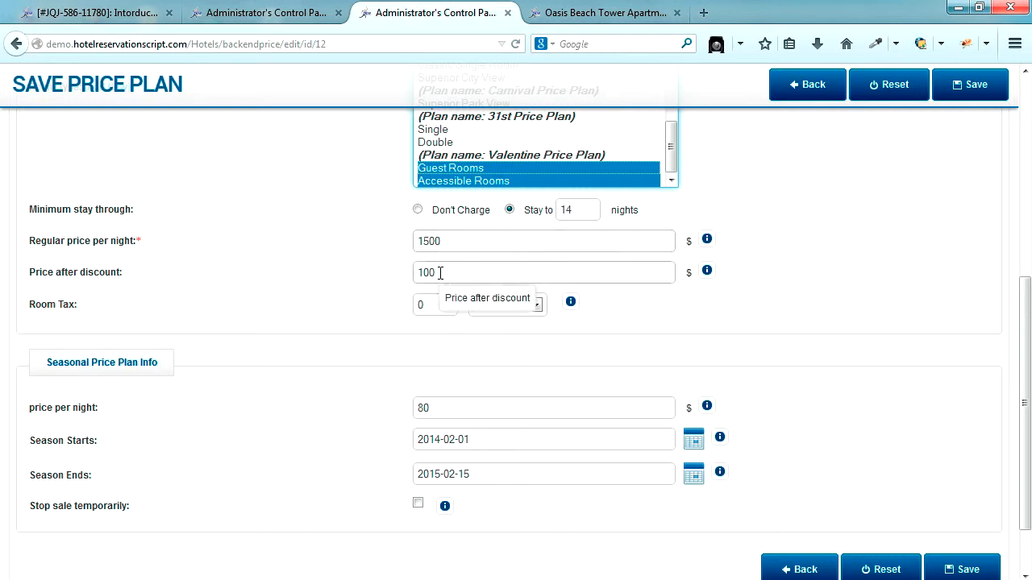
{"action": "left_click_drag", "start_coordinate": [440, 272], "coordinate": [363, 277]}
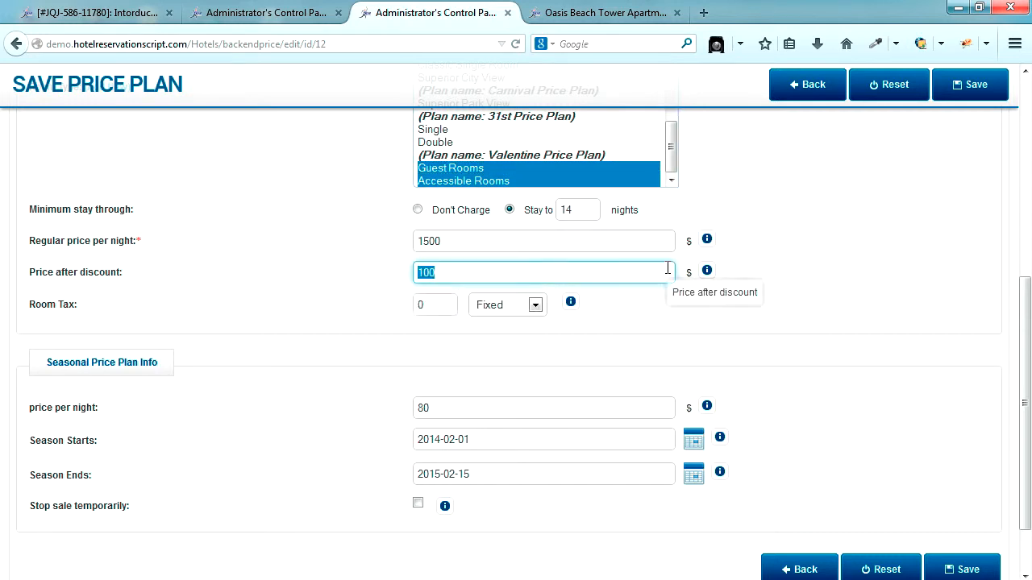
{"action": "type", "text": "3"}
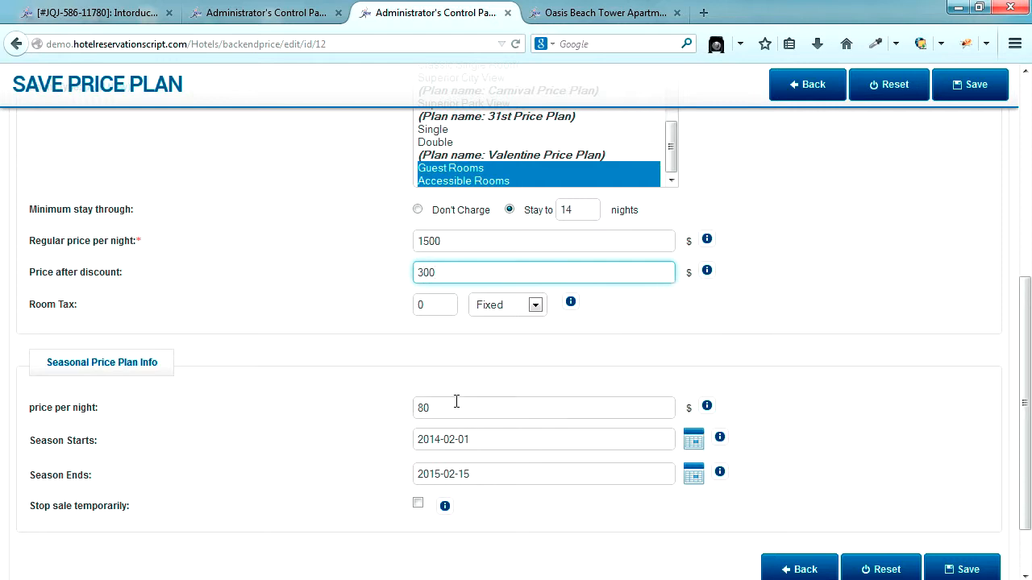
{"action": "left_click_drag", "start_coordinate": [449, 407], "coordinate": [362, 415]}
{"action": "type", "text": "15"}
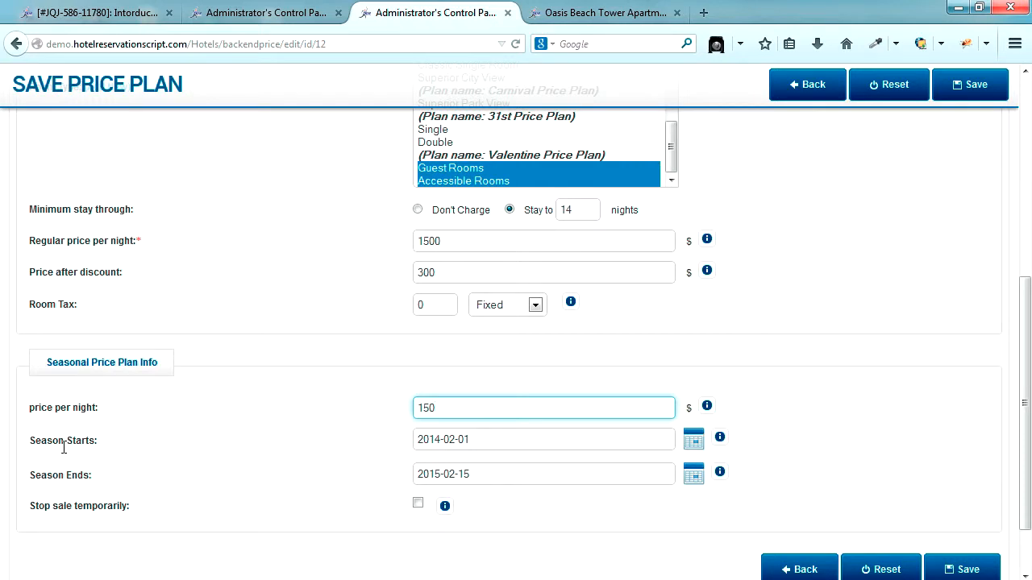
- Look at the season start and end calendars without picking new dates, and save the Valentine Price Plan
{"action": "left_click", "coordinate": [693, 441]}
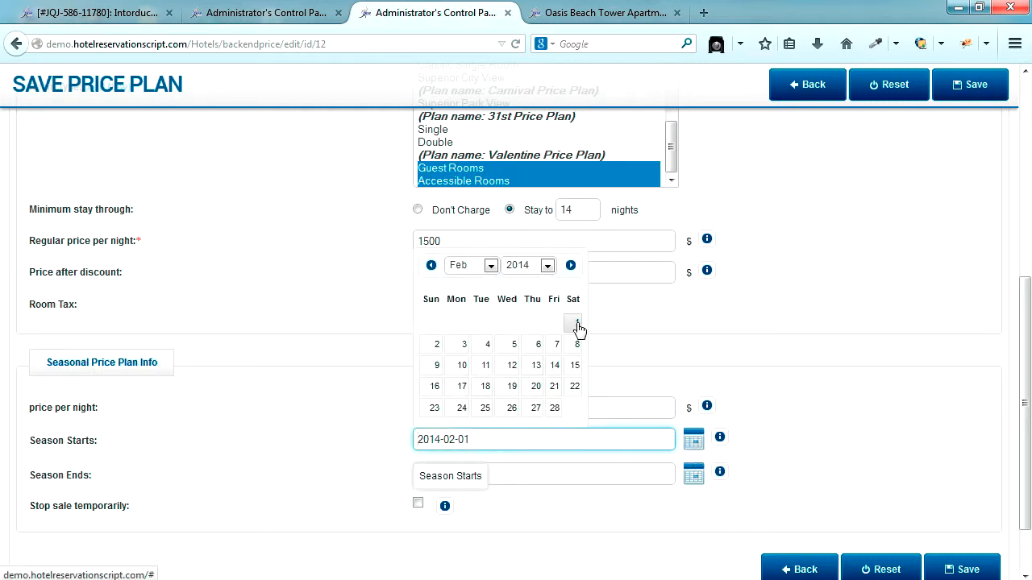
{"action": "left_click", "coordinate": [811, 398]}
{"action": "left_click", "coordinate": [694, 478]}
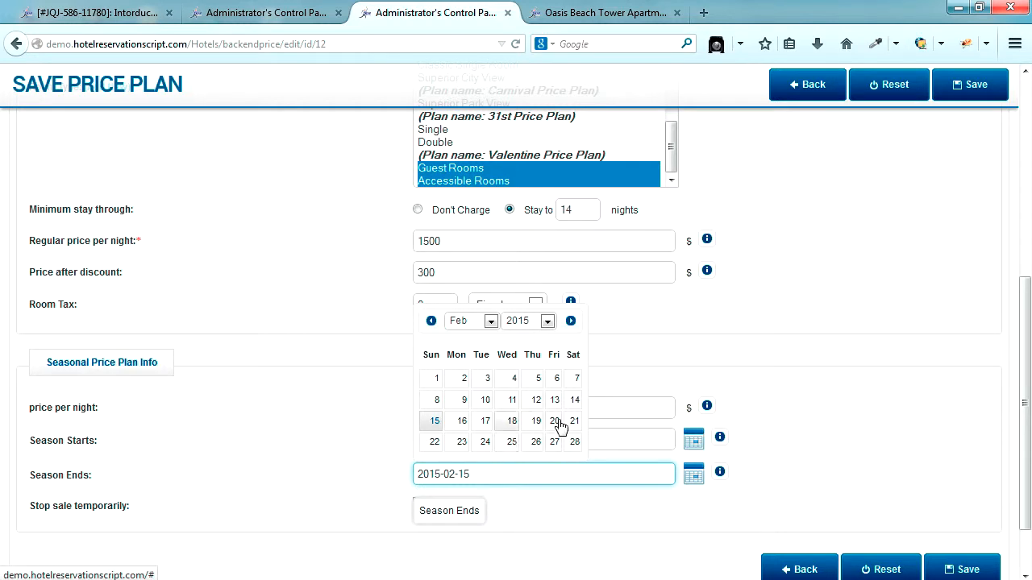
{"action": "left_click", "coordinate": [795, 461]}
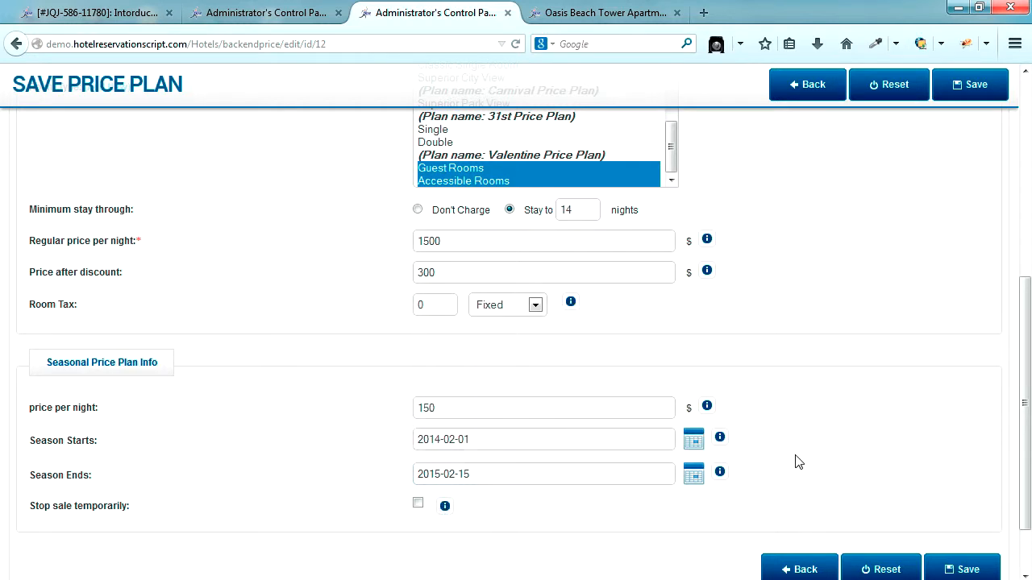
{"action": "scroll", "coordinate": [794, 461], "scroll_direction": "up", "scroll_amount": 4}
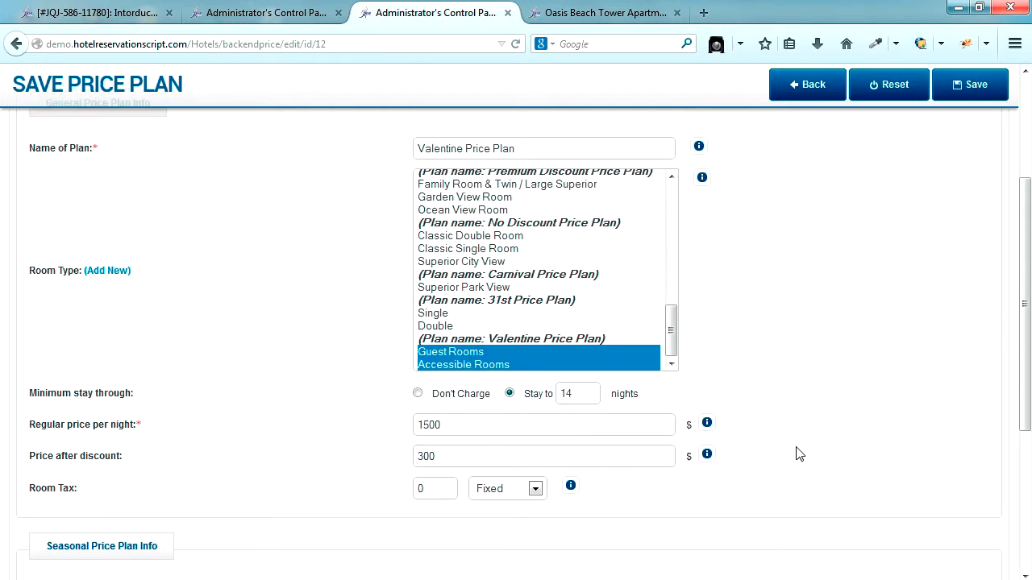
{"action": "left_click", "coordinate": [980, 86]}
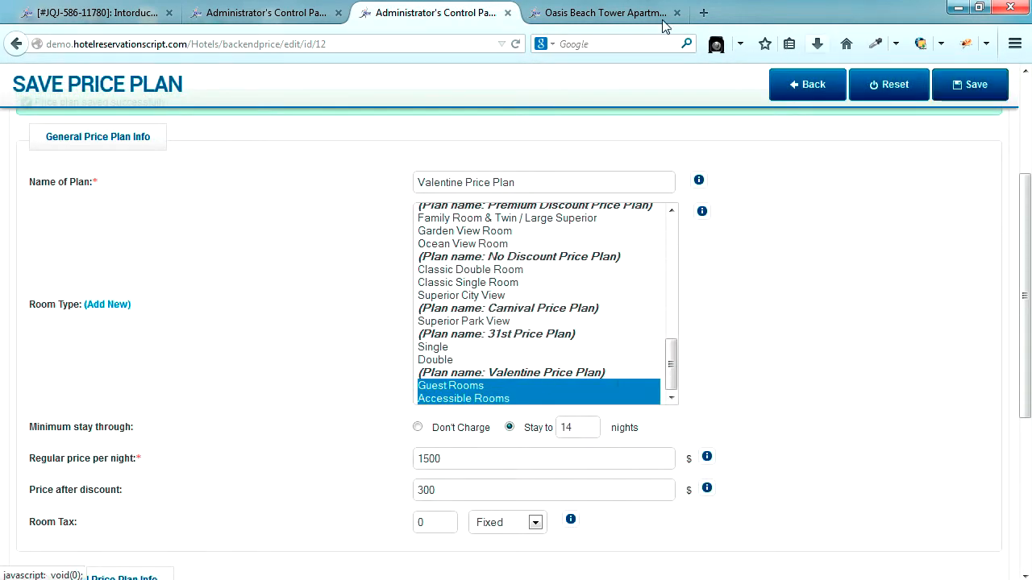
- Reload the public Oasis Beach Tower Apartments page and view the Accessible Rooms choices with their nightly prices in its calendar section
{"action": "left_click", "coordinate": [606, 12]}
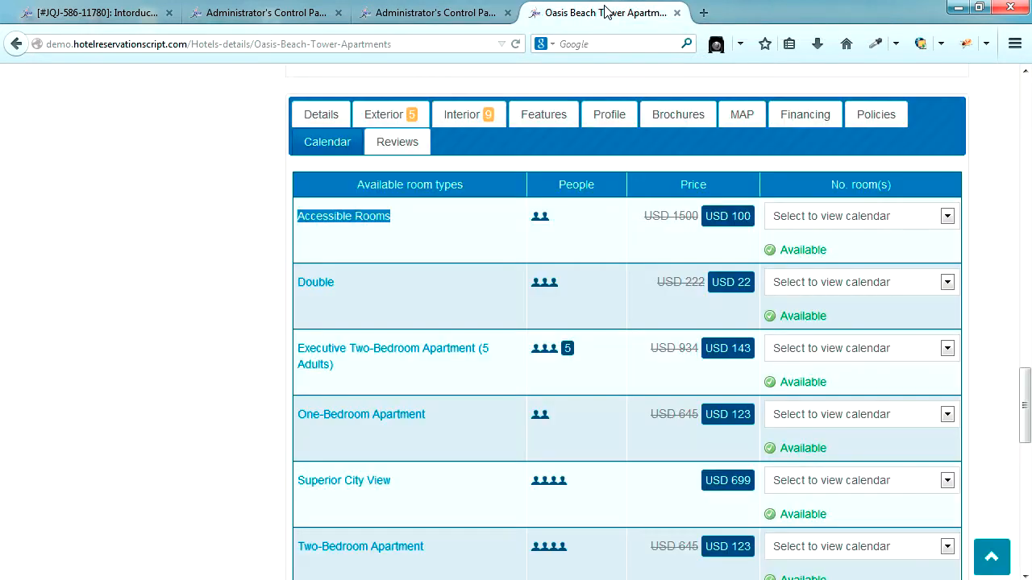
{"action": "left_click", "coordinate": [516, 46]}
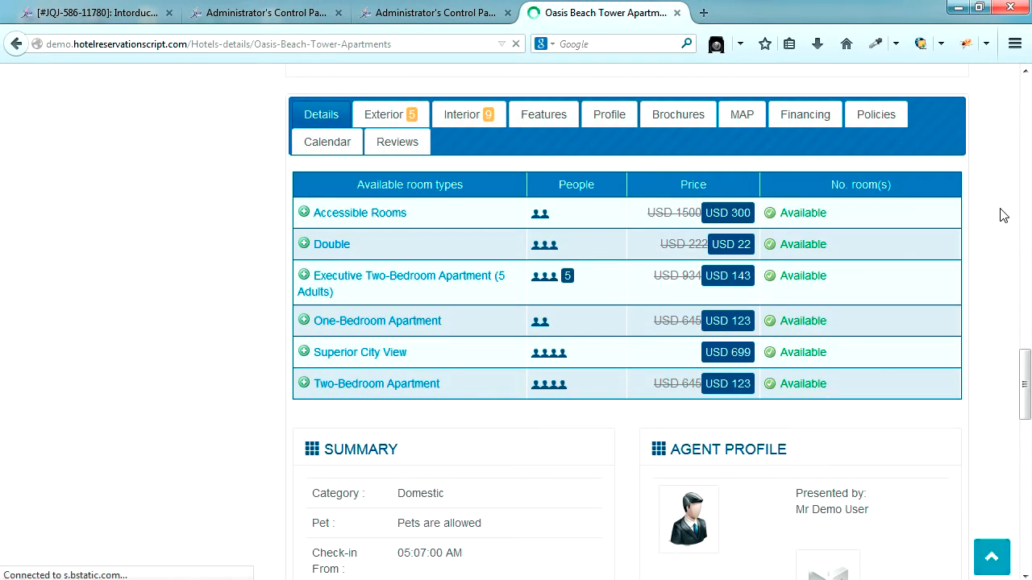
{"action": "left_click", "coordinate": [322, 232]}
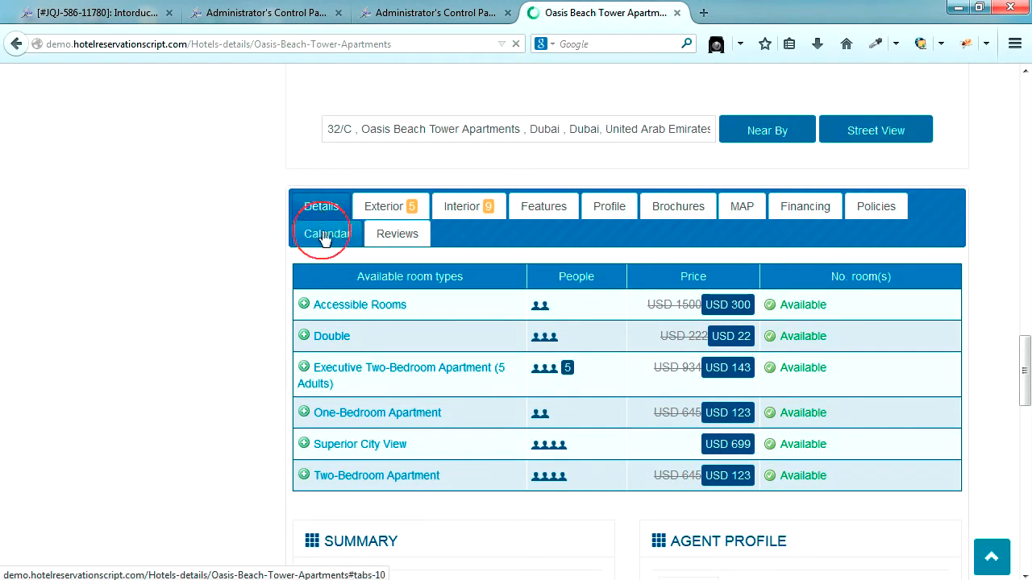
{"action": "scroll", "coordinate": [997, 288], "scroll_direction": "down", "scroll_amount": 3}
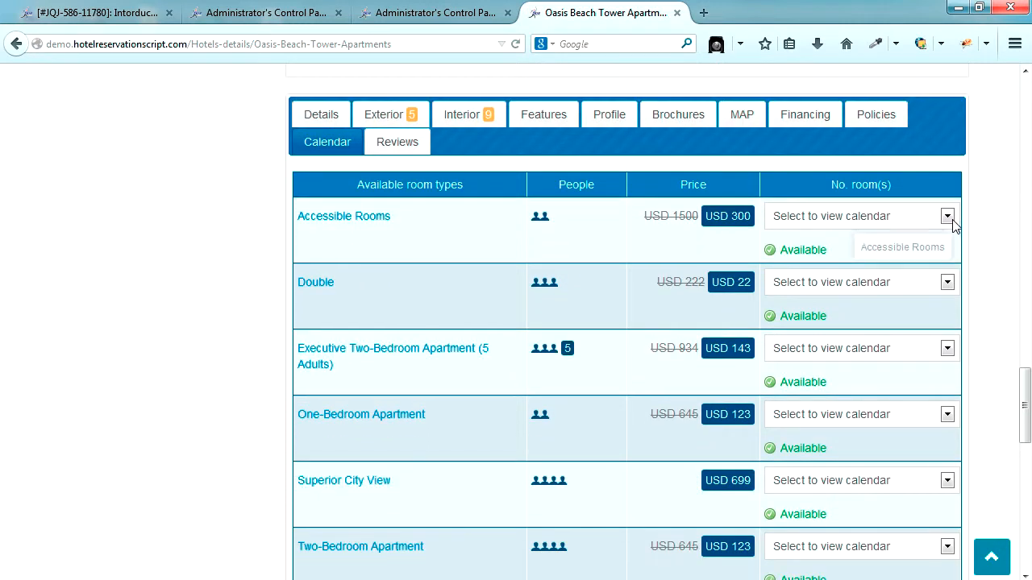
{"action": "left_click", "coordinate": [947, 218]}
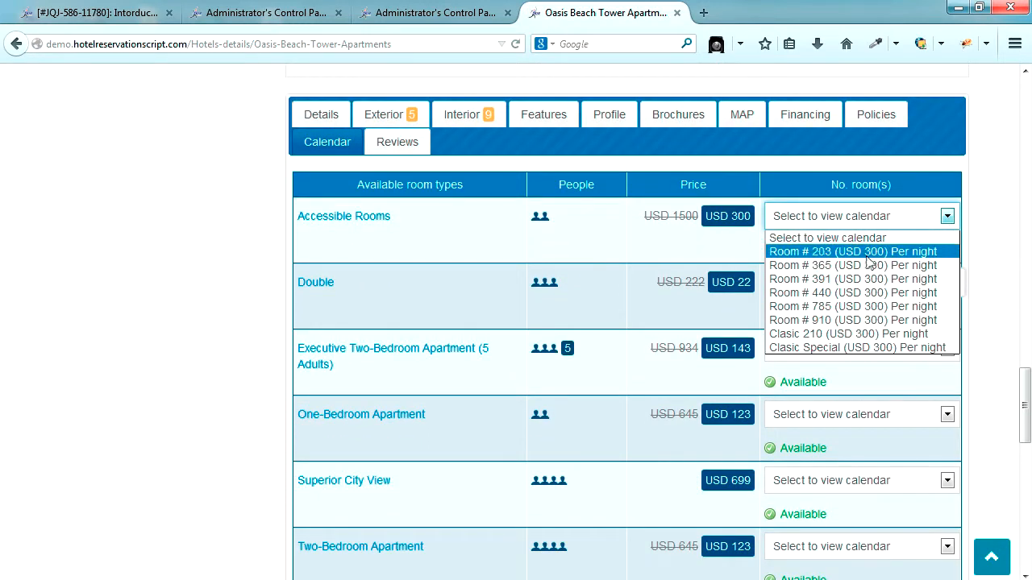